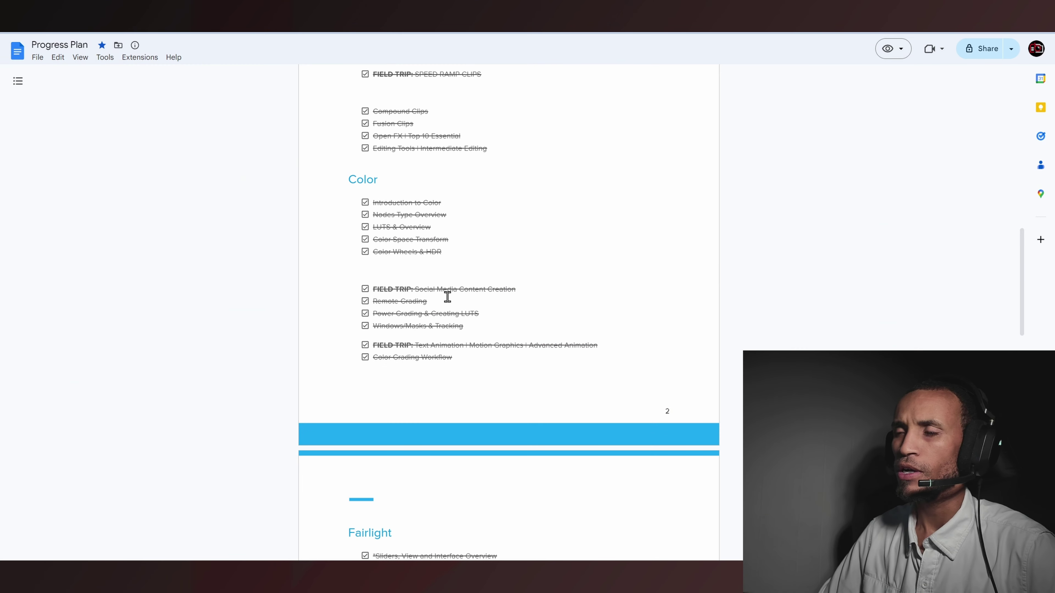
# - Review the Deliver and Fusion & Extras lessons in the Progress Plan document, and switch to DaVinci Resolve
pyautogui.scroll(-6, 449, 307)
pyautogui.scroll(-5, 445, 310)
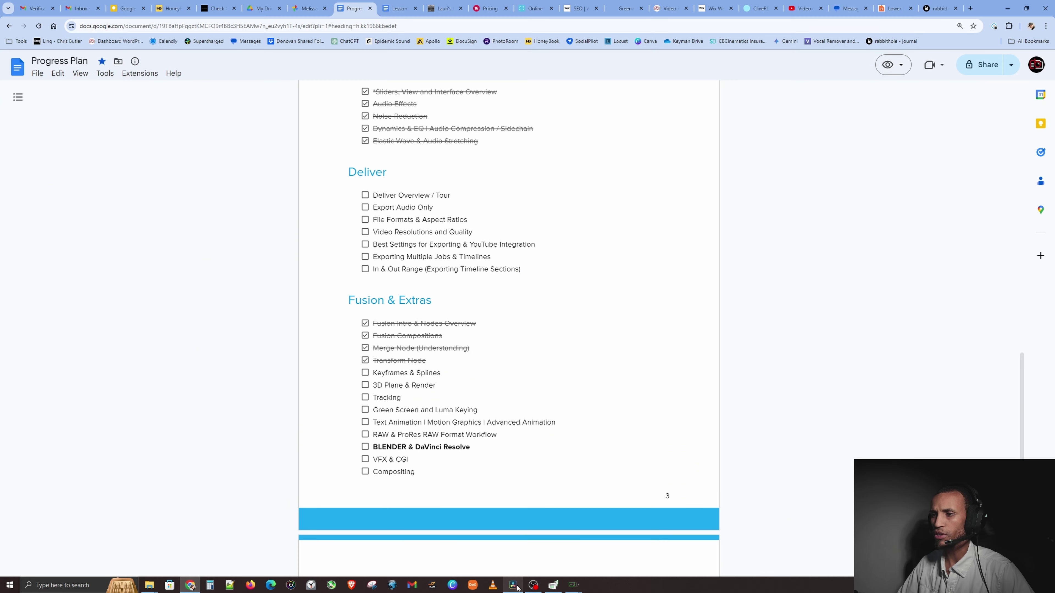
pyautogui.click(515, 586)
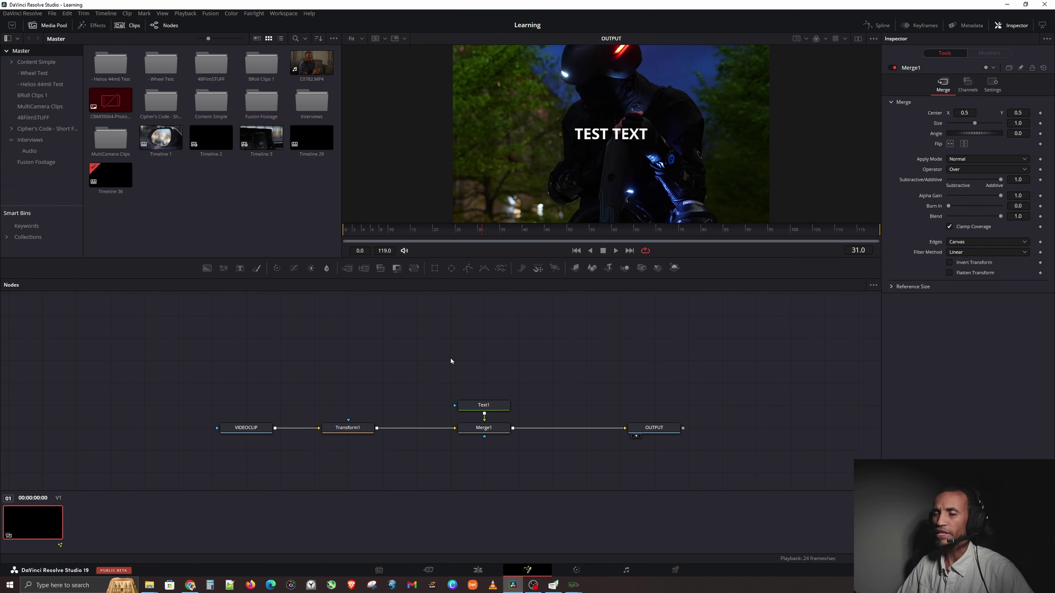
# - Examine the settings of the VIDEOCLIP, Transform1, Text1 and Merge1 nodes in the Fusion composition
pyautogui.moveTo(362, 367); pyautogui.dragTo(382, 362)
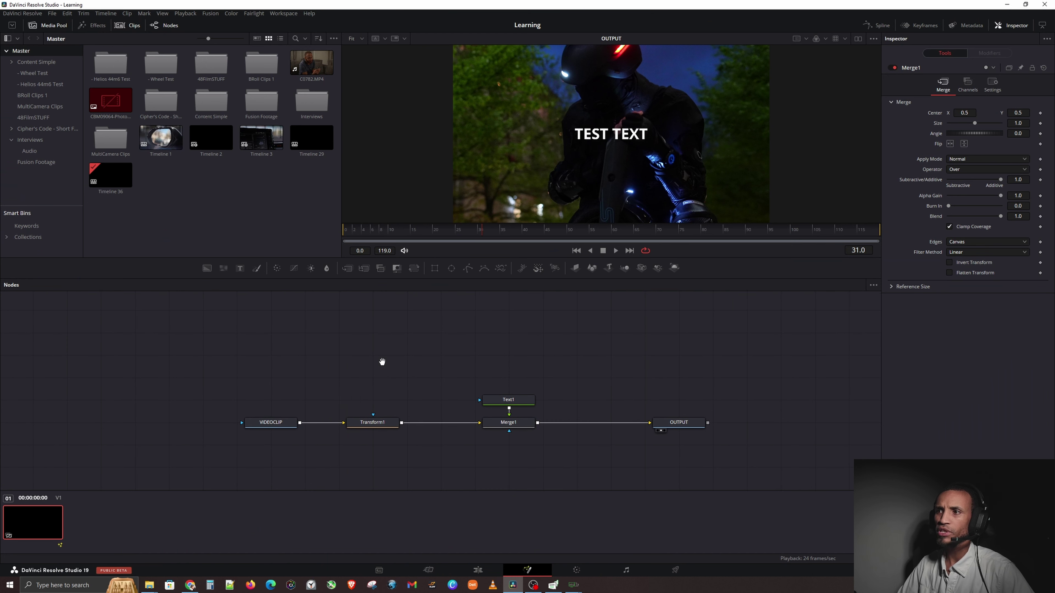
pyautogui.click(281, 423)
pyautogui.click(373, 422)
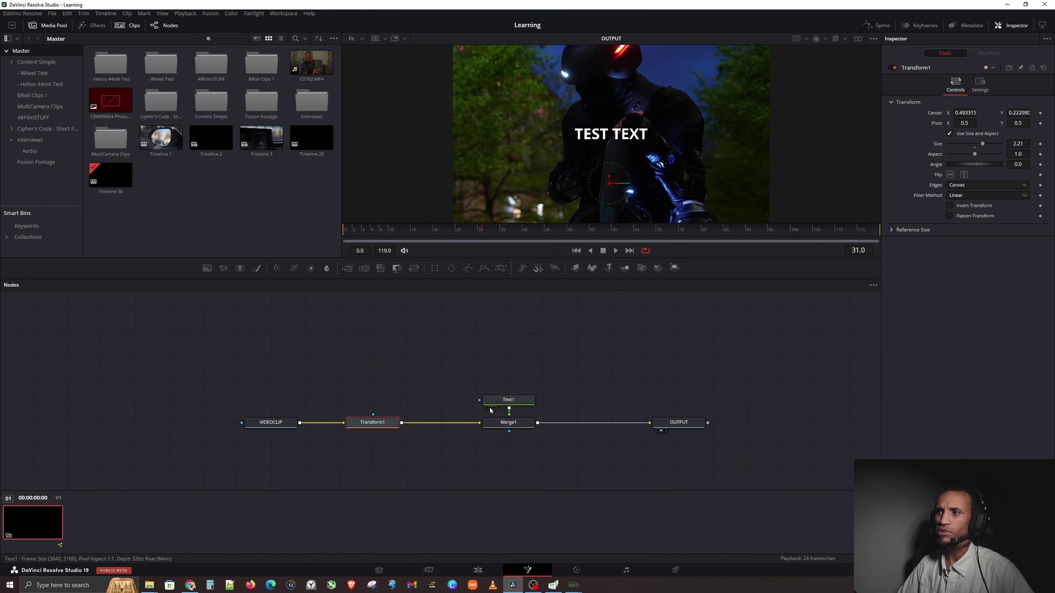
pyautogui.click(509, 400)
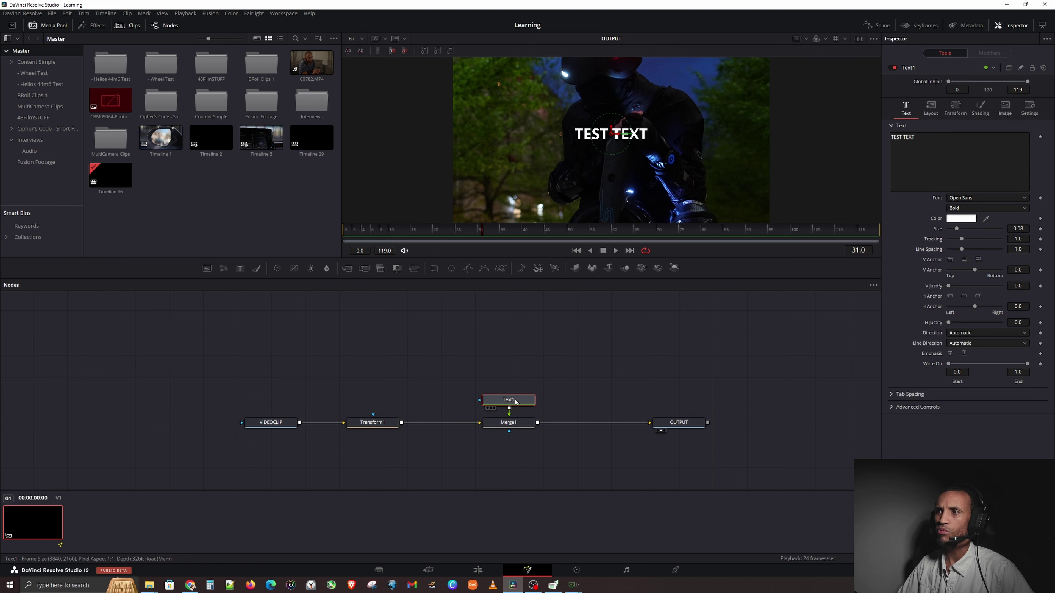
pyautogui.click(508, 423)
pyautogui.click(374, 423)
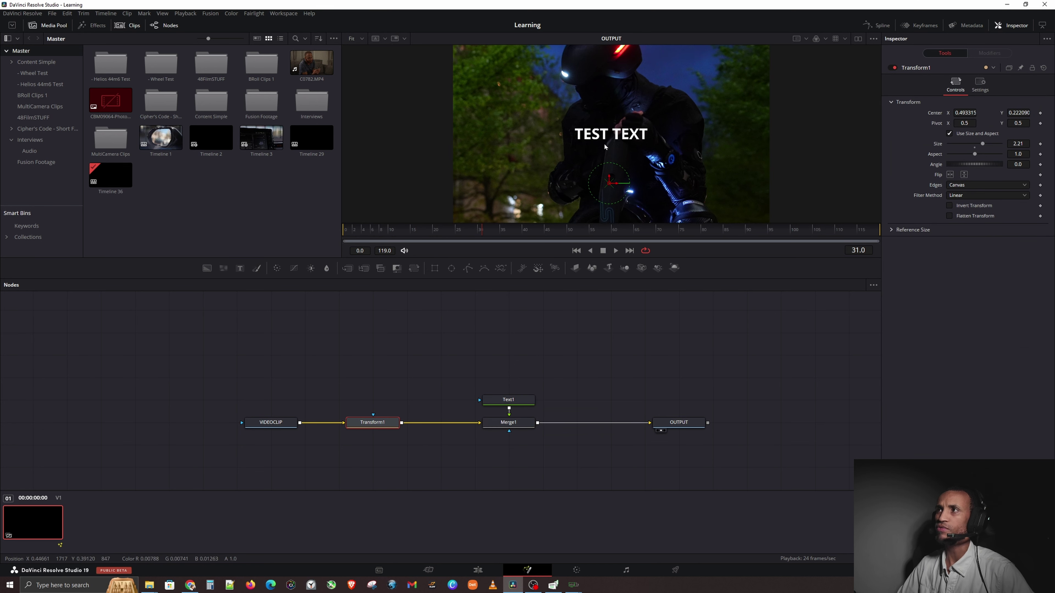
pyautogui.click(271, 422)
pyautogui.click(387, 423)
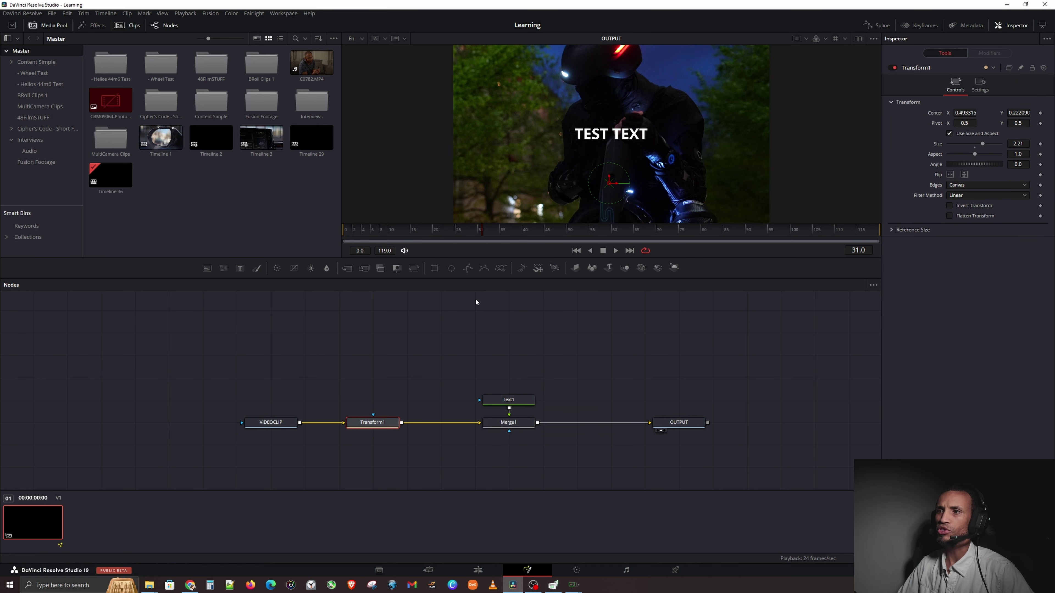
# - Try repositioning the video with Transform1's center control in the viewer, undo the move and deselect the node
pyautogui.moveTo(596, 185); pyautogui.dragTo(585, 180)
pyautogui.hotkey('ctrl', 'z')
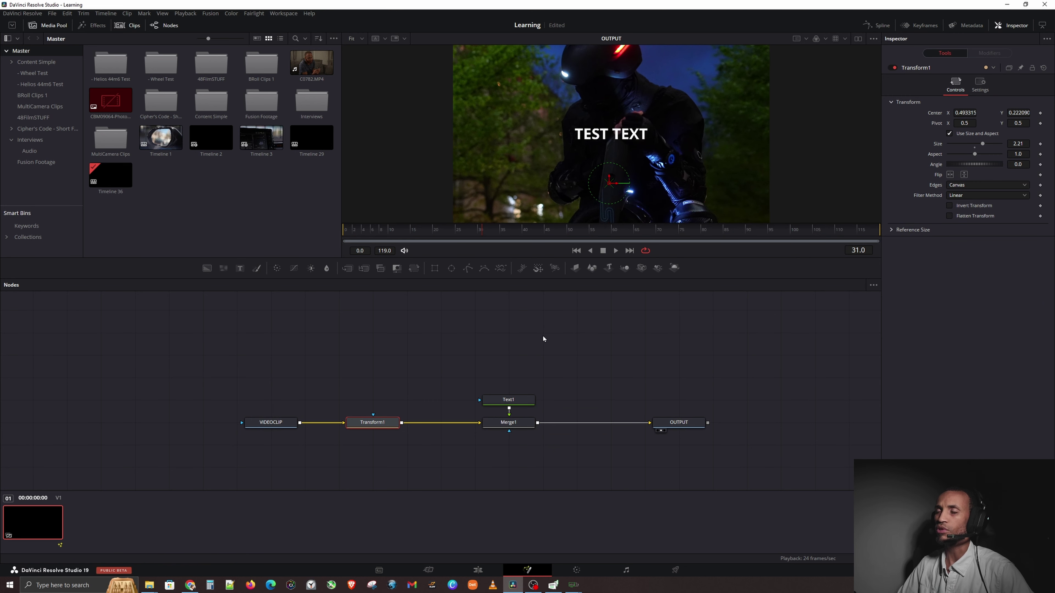
pyautogui.click(493, 362)
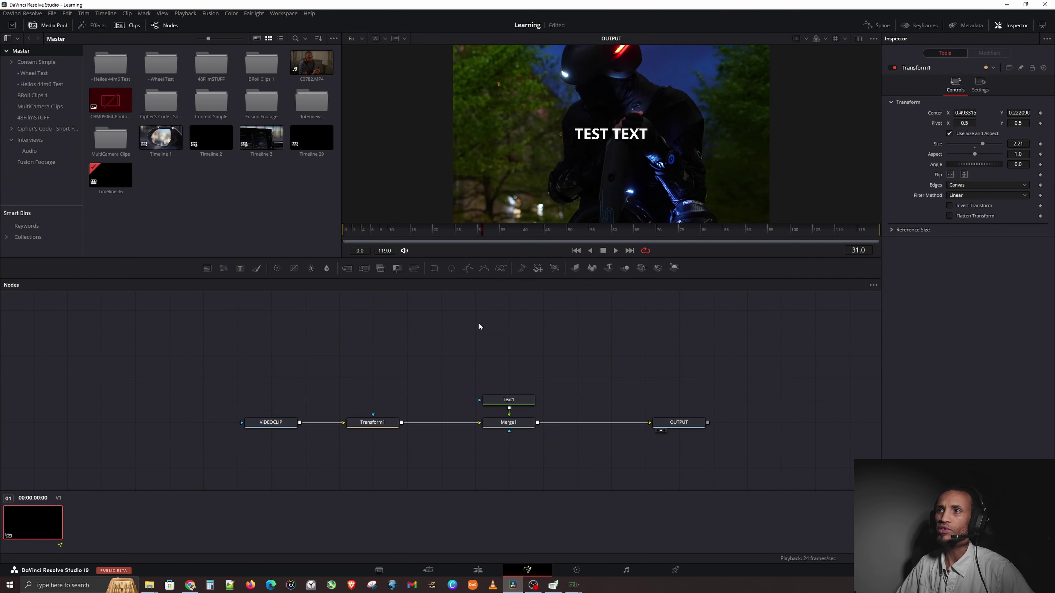
# - Open the Effects library and look through its Tools categories as far as the Shape tools
pyautogui.click(93, 26)
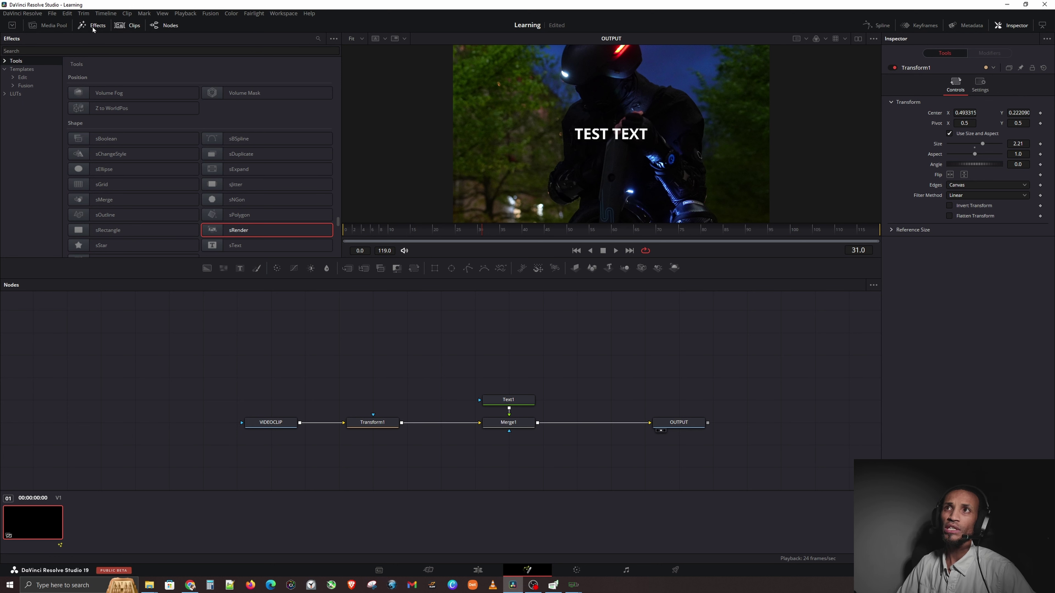
pyautogui.scroll(15, 160, 146)
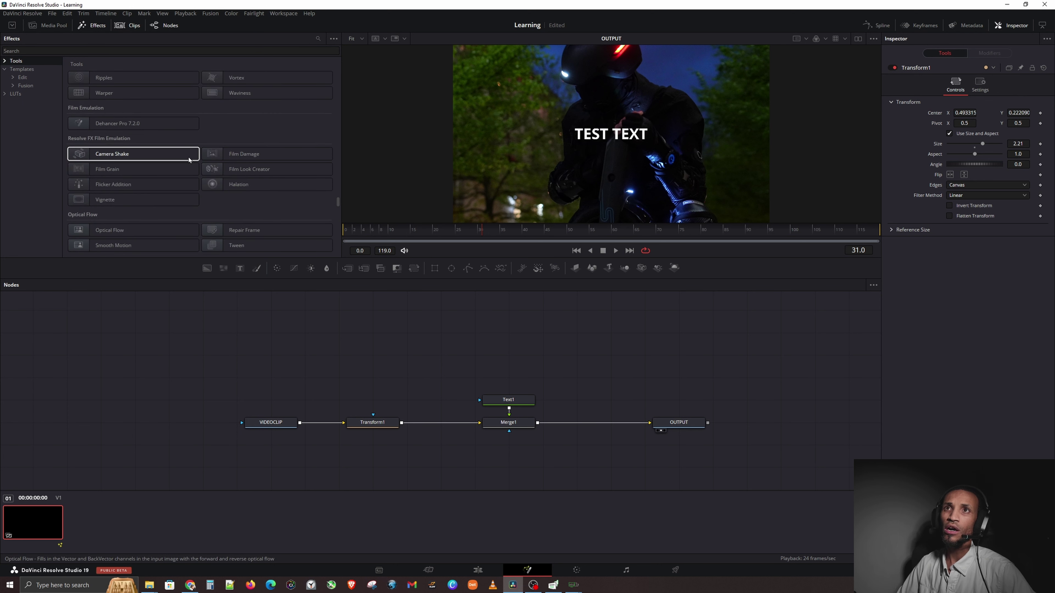
pyautogui.scroll(8, 196, 131)
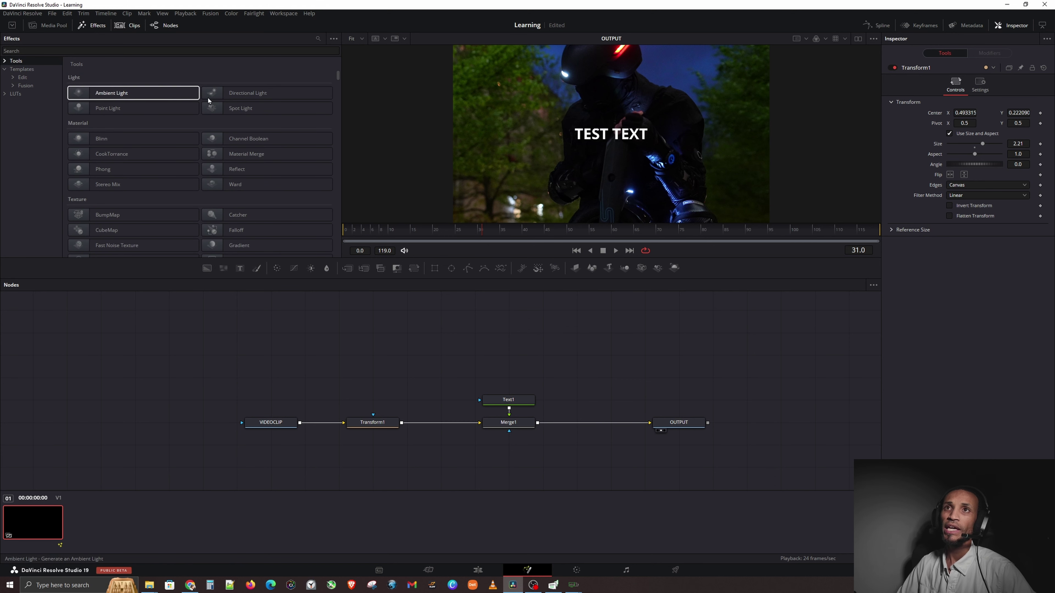
pyautogui.scroll(-8, 205, 136)
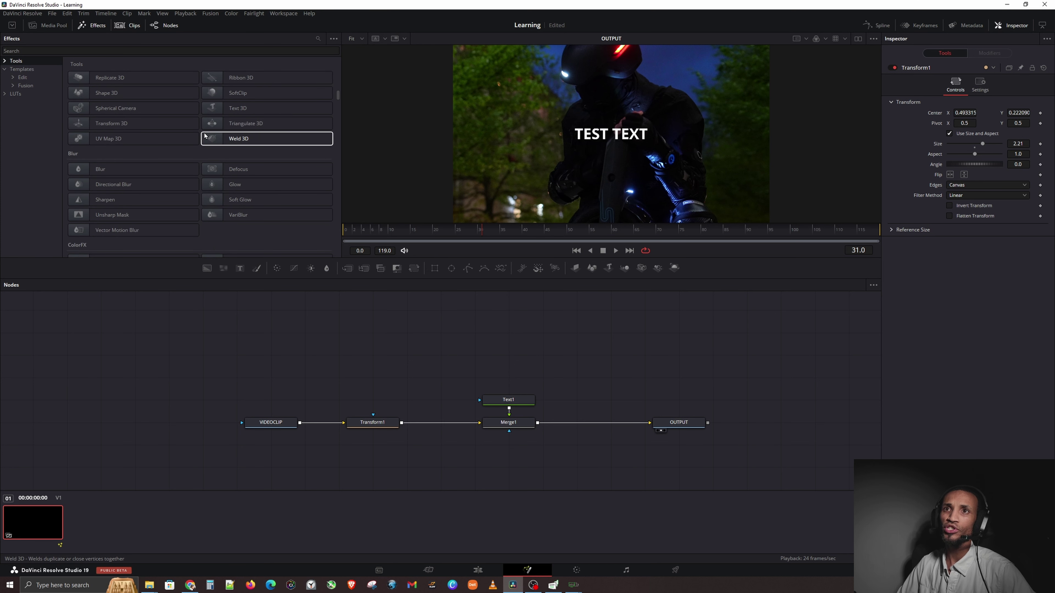
pyautogui.scroll(-3, 165, 189)
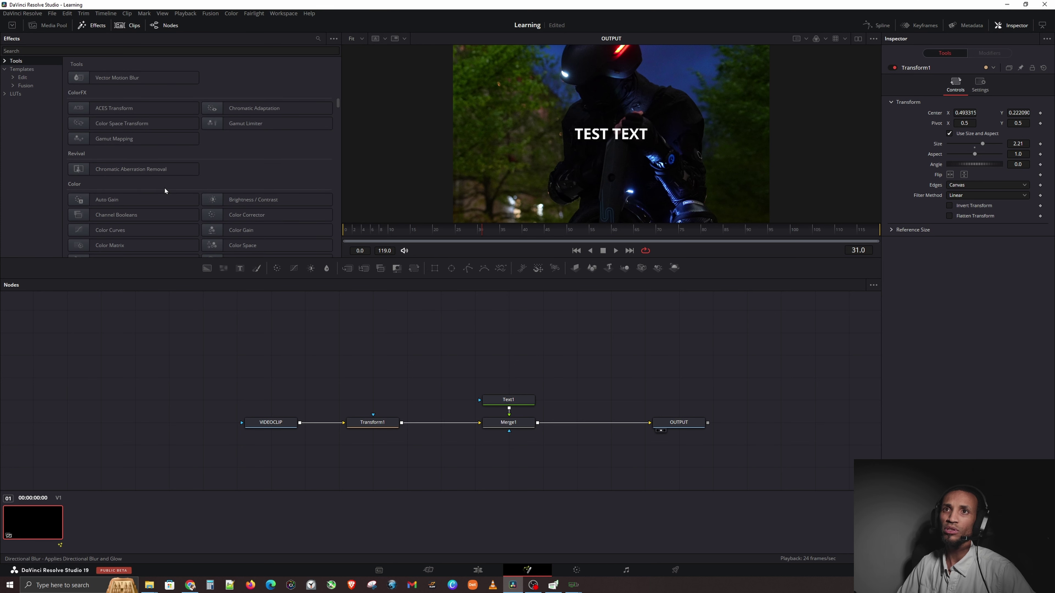
pyautogui.scroll(-6, 160, 191)
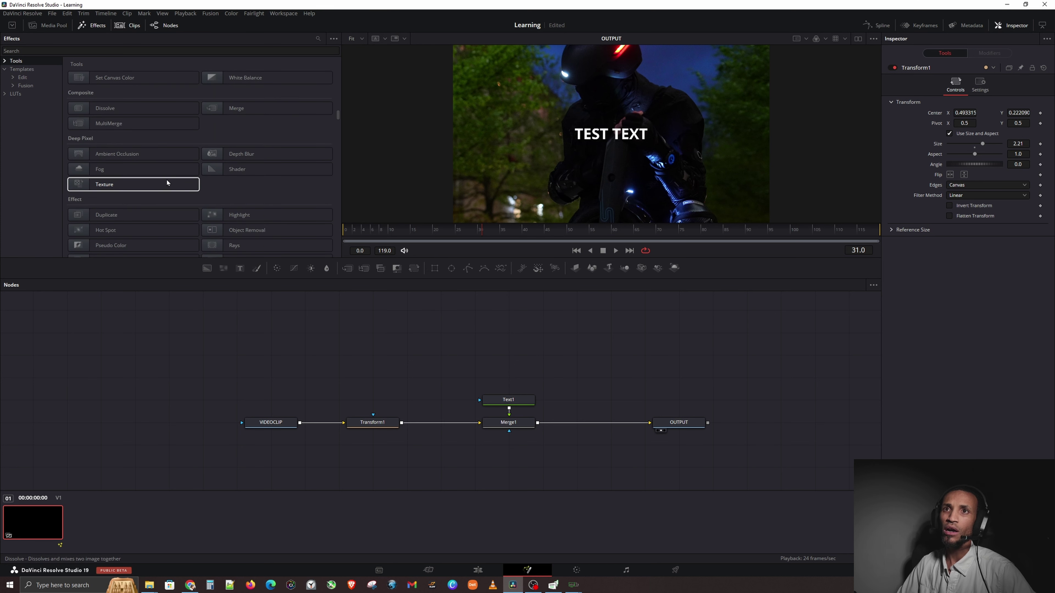
pyautogui.scroll(-8, 168, 178)
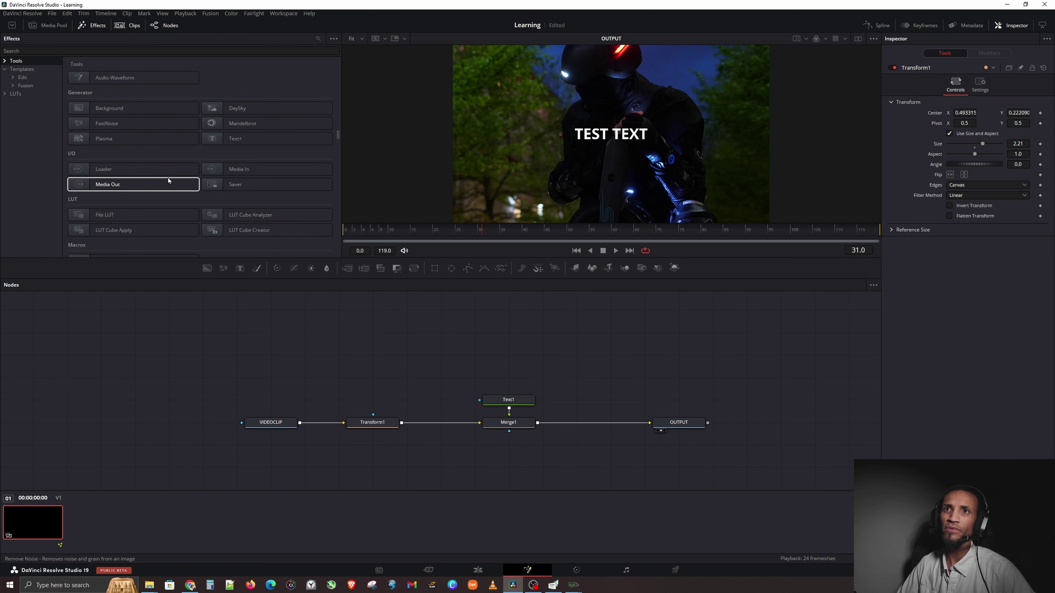
pyautogui.scroll(-5, 168, 178)
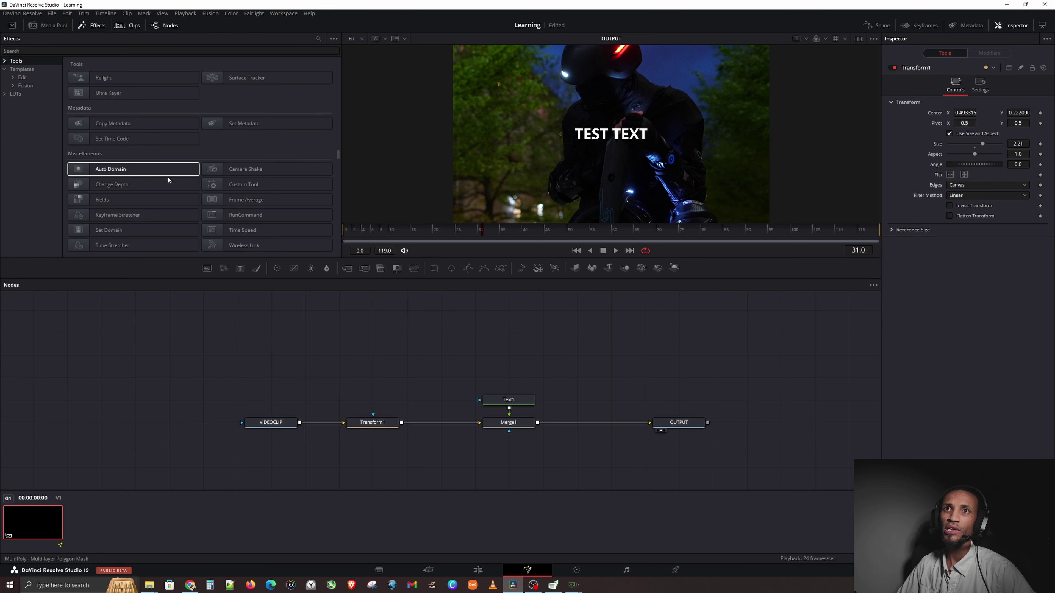
pyautogui.scroll(-4, 169, 179)
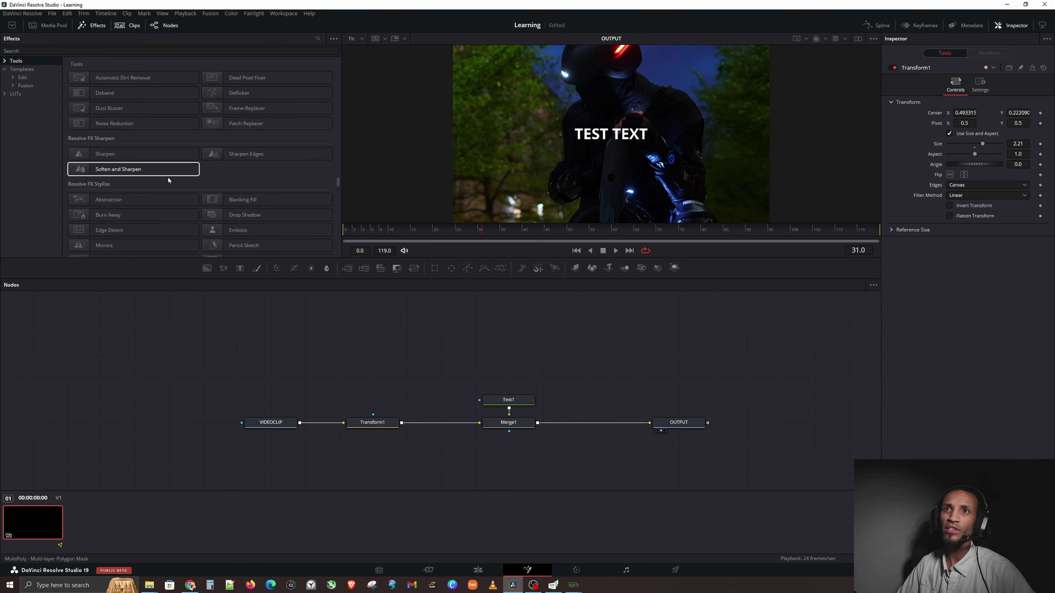
pyautogui.scroll(-5, 169, 179)
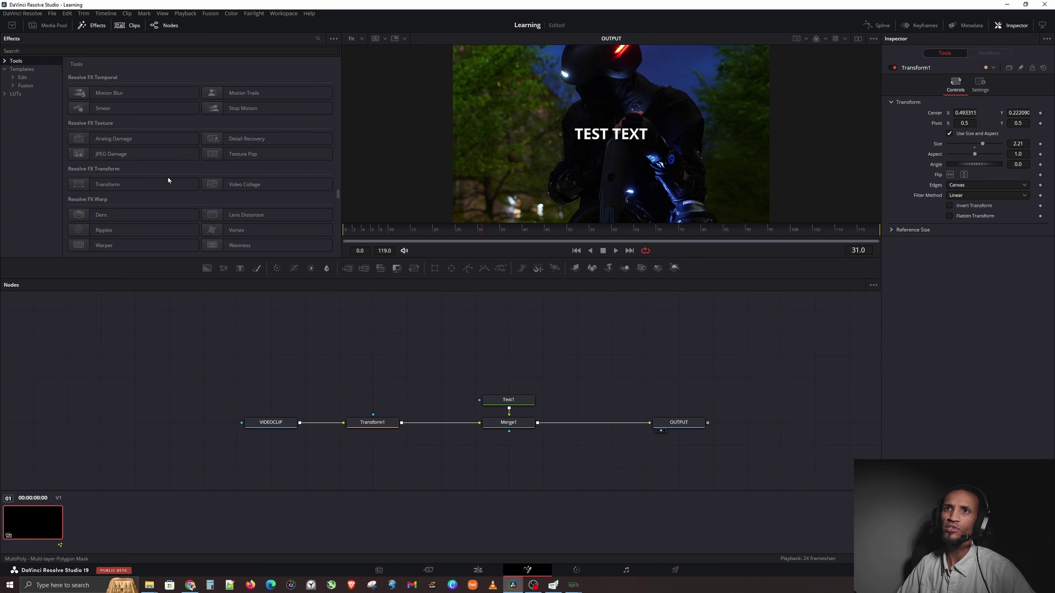
pyautogui.scroll(-6, 168, 177)
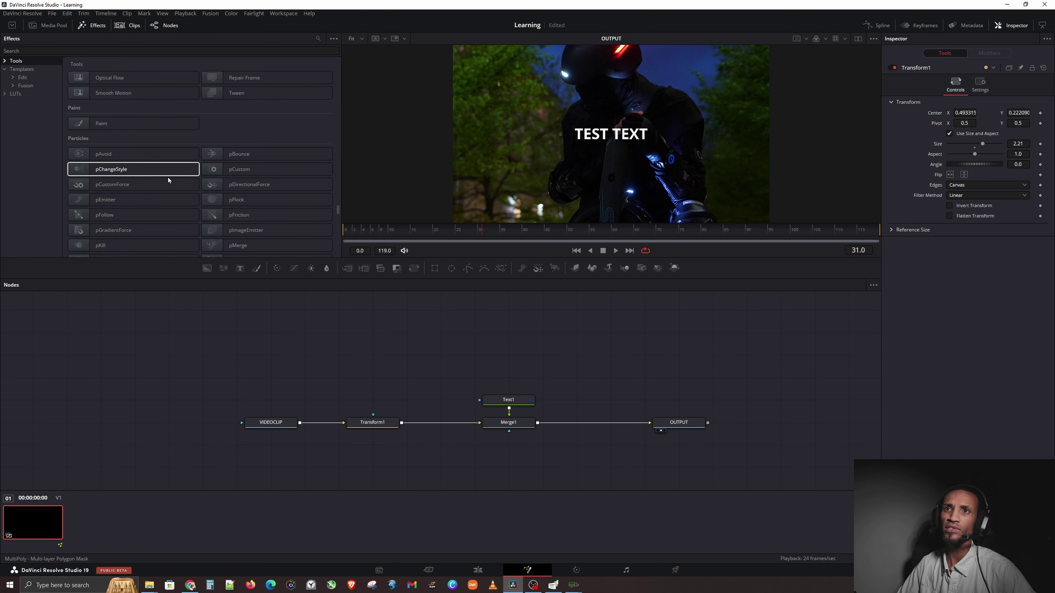
pyautogui.scroll(-3, 168, 177)
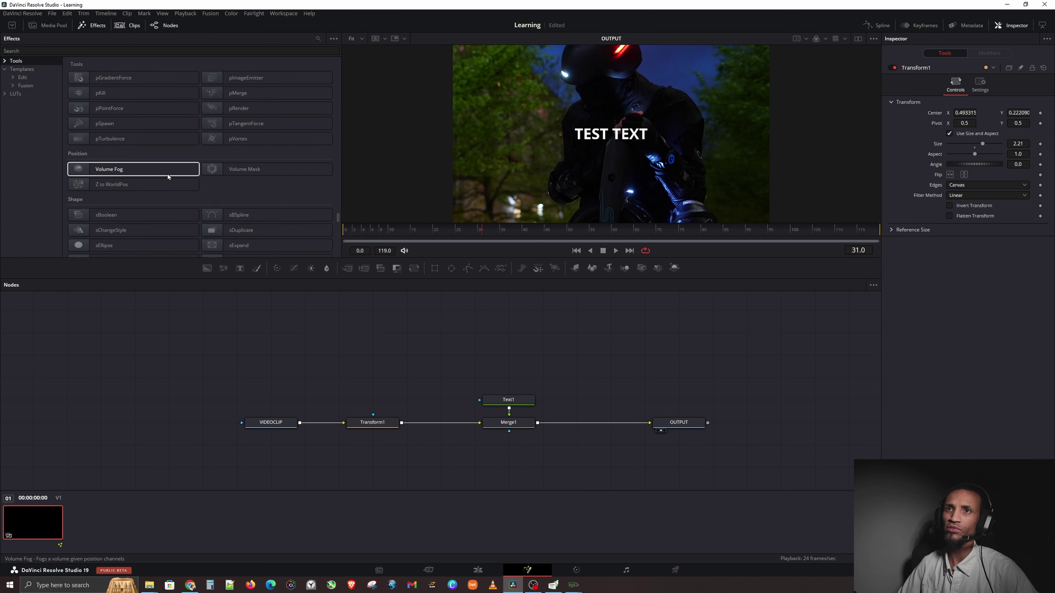
pyautogui.scroll(-2, 167, 168)
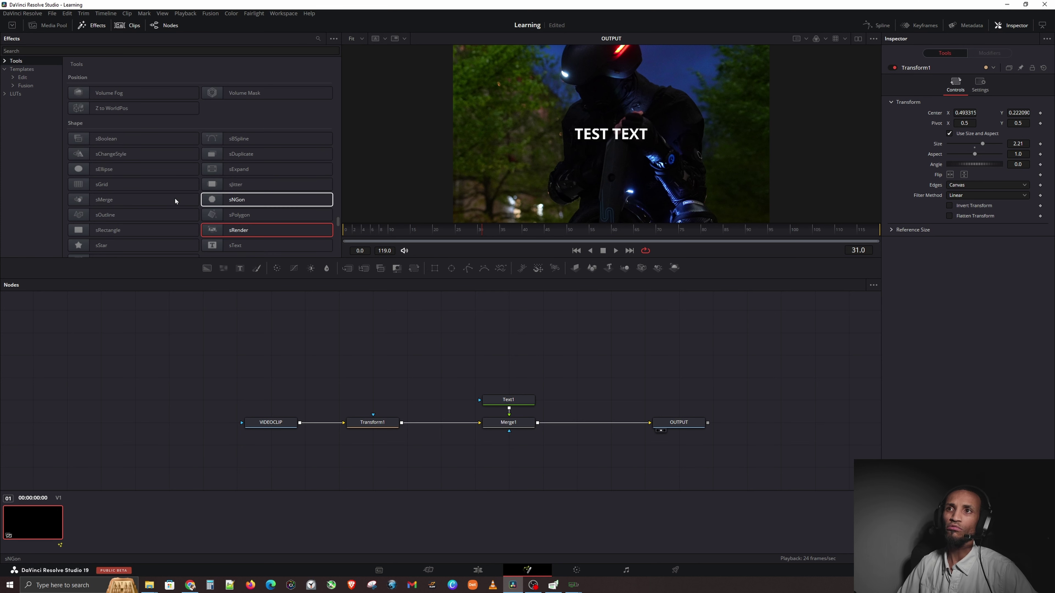
pyautogui.scroll(-2, 171, 171)
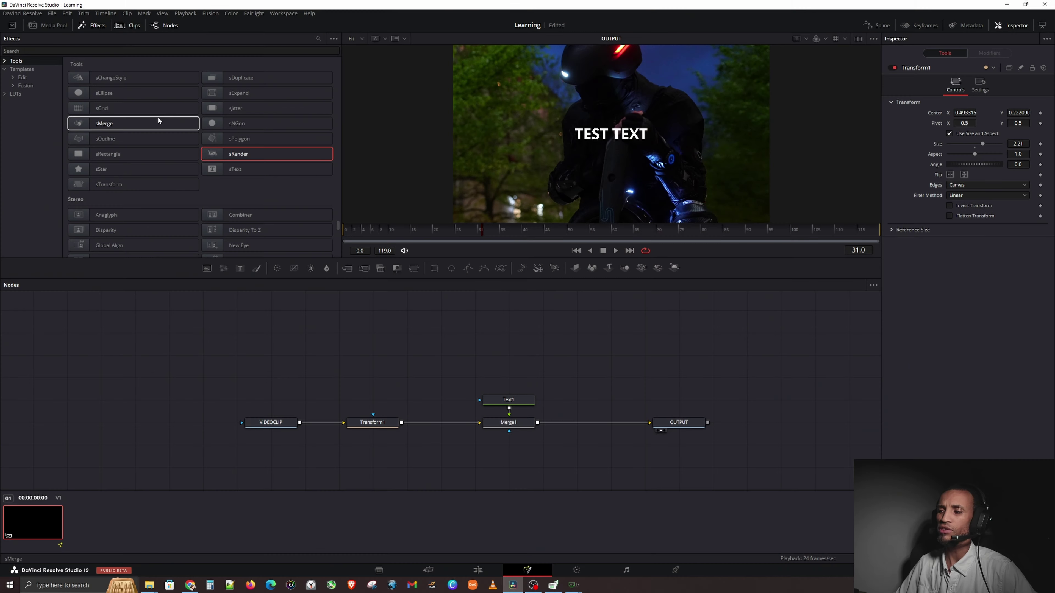
# - Add an sRectangle shape node to the node graph, placed above the Merge1-to-OUTPUT connection
pyautogui.moveTo(116, 154); pyautogui.dragTo(213, 191)
pyautogui.moveTo(346, 269); pyautogui.dragTo(590, 380)
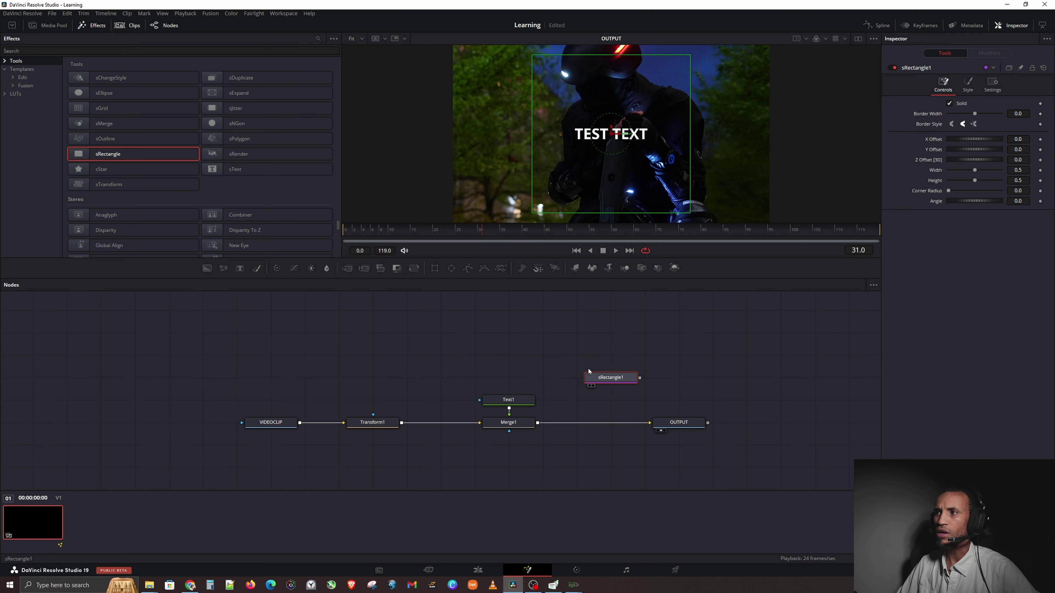
pyautogui.moveTo(568, 381); pyautogui.dragTo(567, 363)
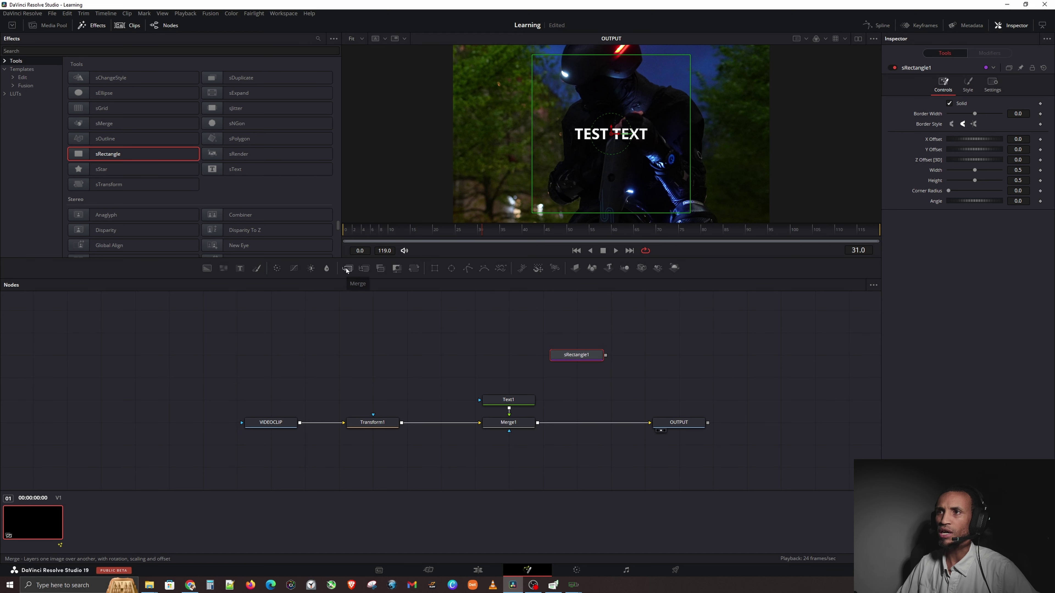
# - Add a second Merge node beside sRectangle1 and try to connect the rectangle's output directly to it
pyautogui.moveTo(347, 269); pyautogui.dragTo(375, 285)
pyautogui.moveTo(598, 376); pyautogui.dragTo(623, 378)
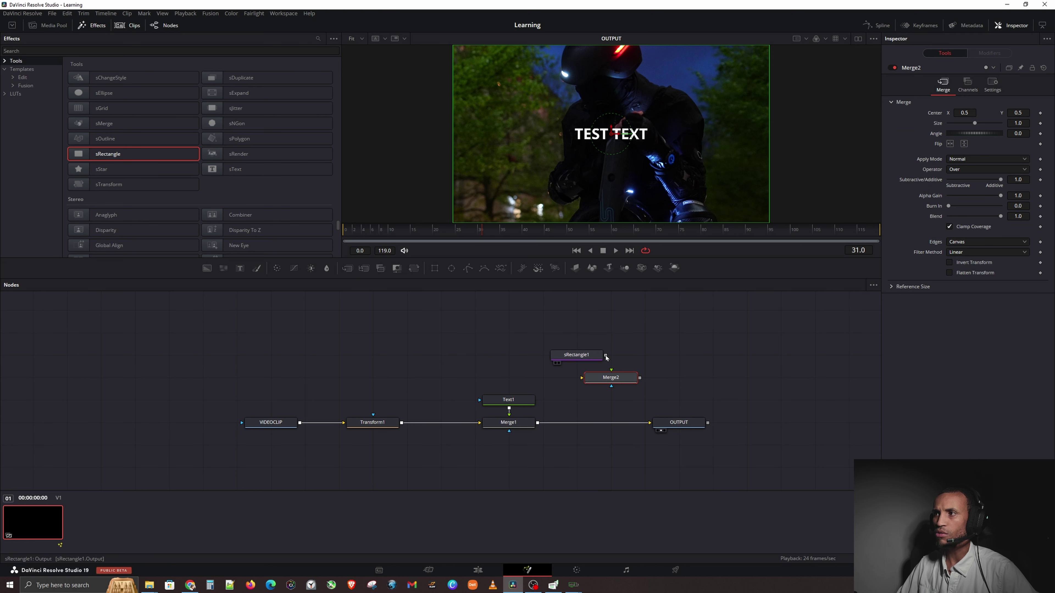
pyautogui.moveTo(618, 378); pyautogui.dragTo(686, 355)
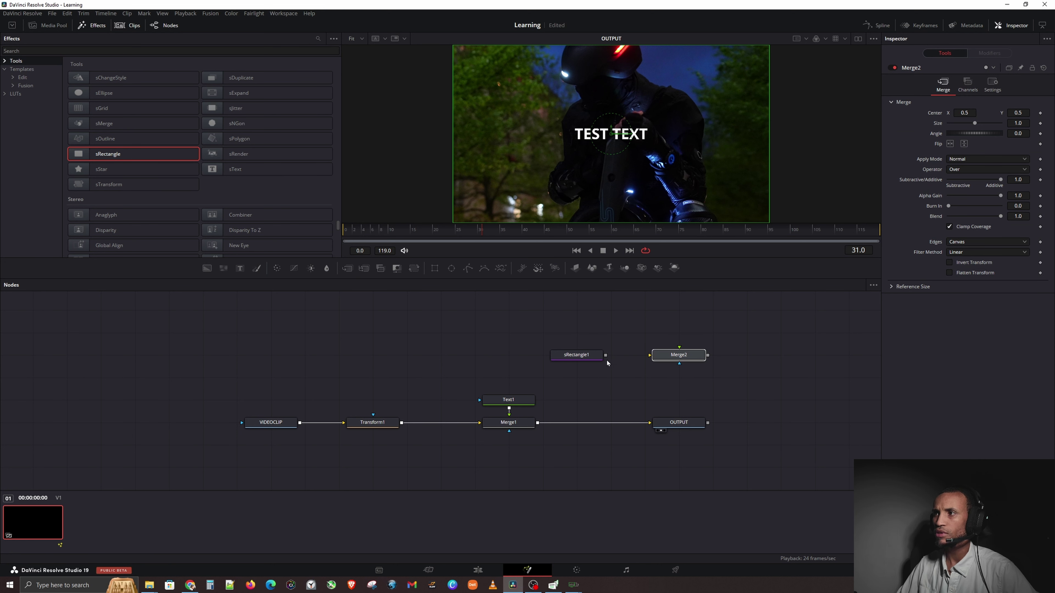
pyautogui.moveTo(606, 355)
pyautogui.mouseDown()
pyautogui.moveTo(648, 356)
pyautogui.moveTo(610, 368)
pyautogui.mouseUp()
pyautogui.click(621, 351)
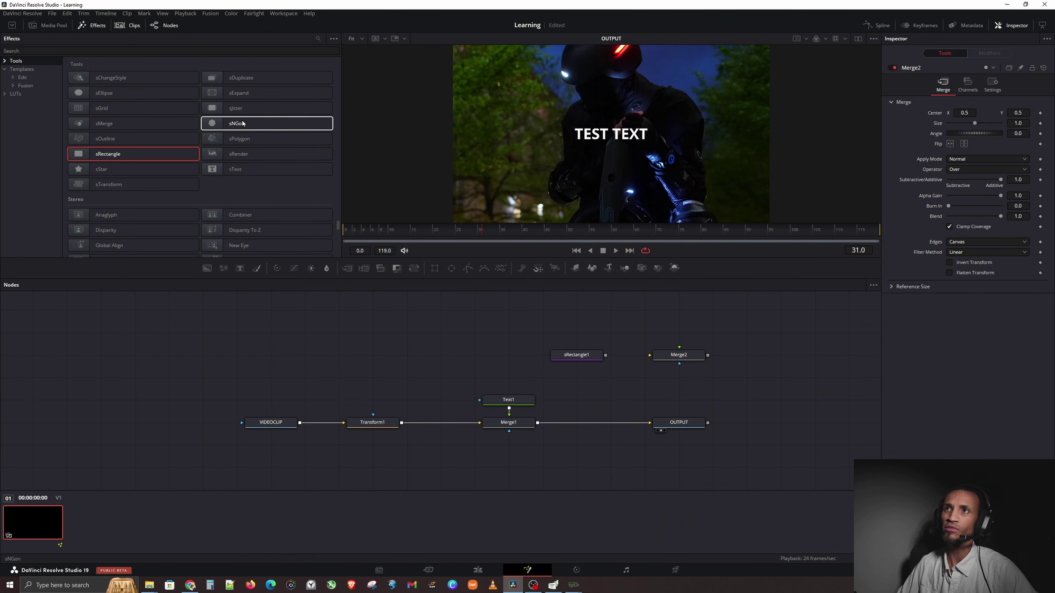
# - Add an sRender node between sRectangle1 and Merge2, spread the nodes apart, and connect sRectangle1's output to sRender1
pyautogui.click(243, 157)
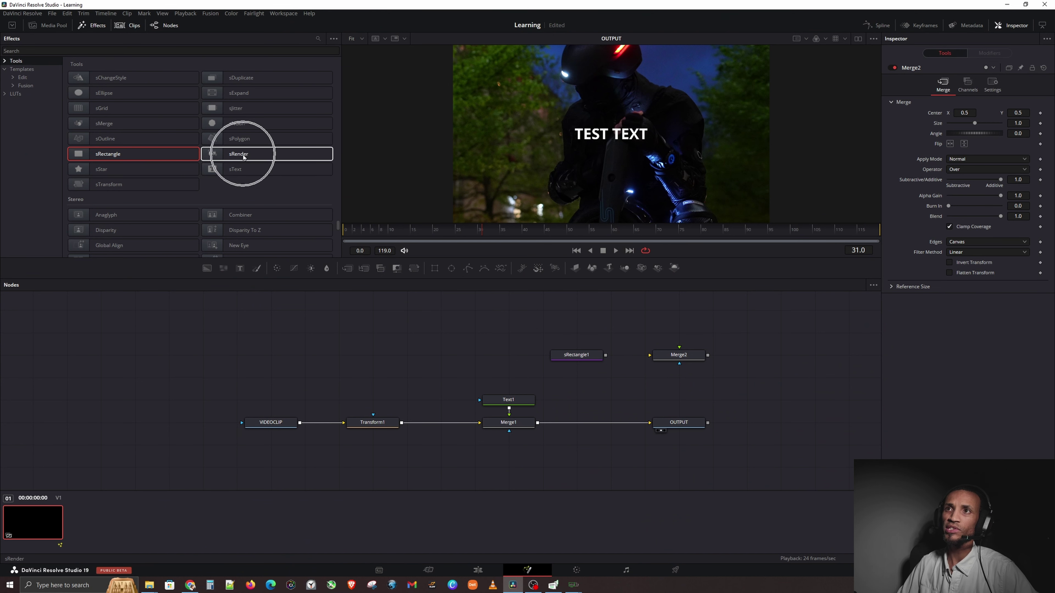
pyautogui.click(238, 155)
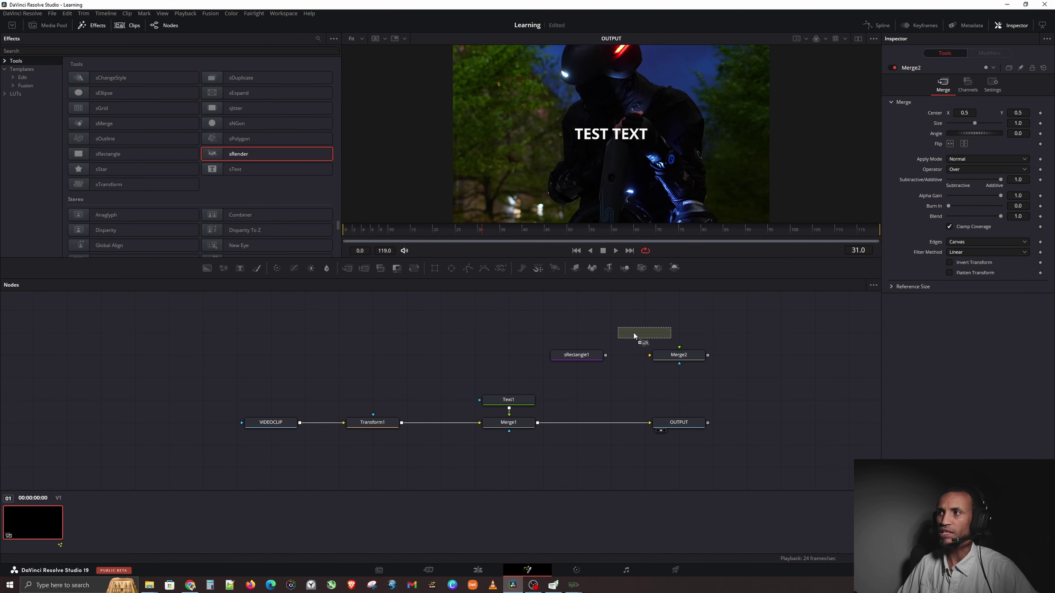
pyautogui.moveTo(634, 333); pyautogui.dragTo(634, 332)
pyautogui.moveTo(582, 355); pyautogui.dragTo(548, 333)
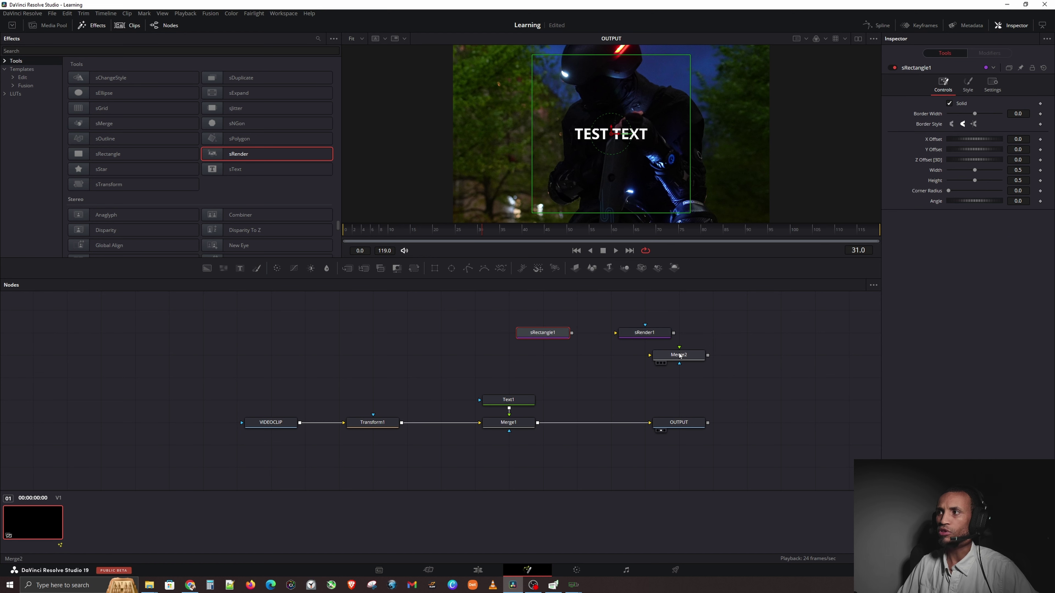
pyautogui.moveTo(679, 355); pyautogui.dragTo(714, 378)
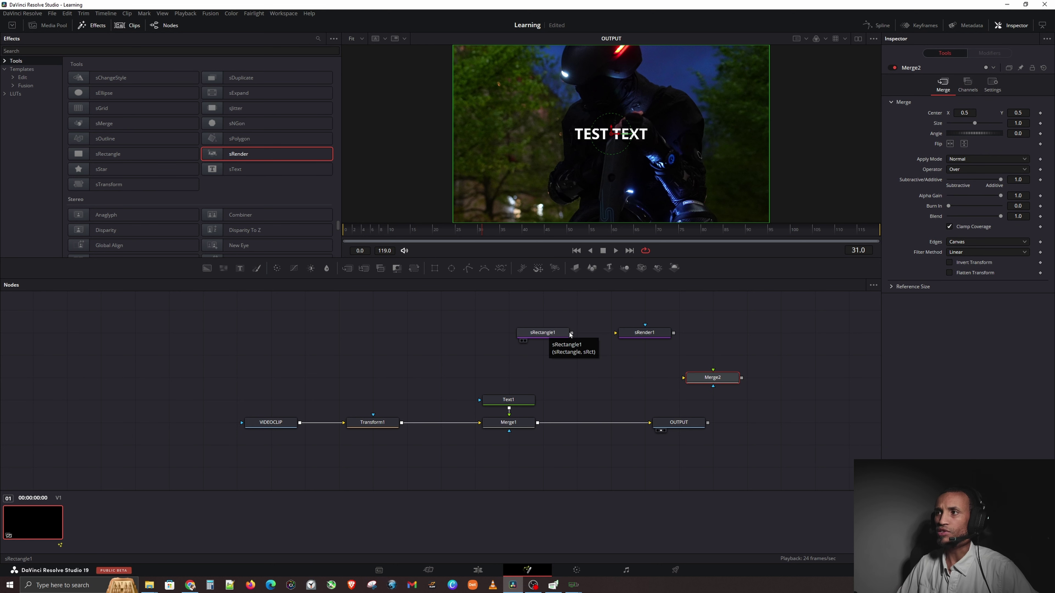
pyautogui.moveTo(571, 335); pyautogui.dragTo(620, 341)
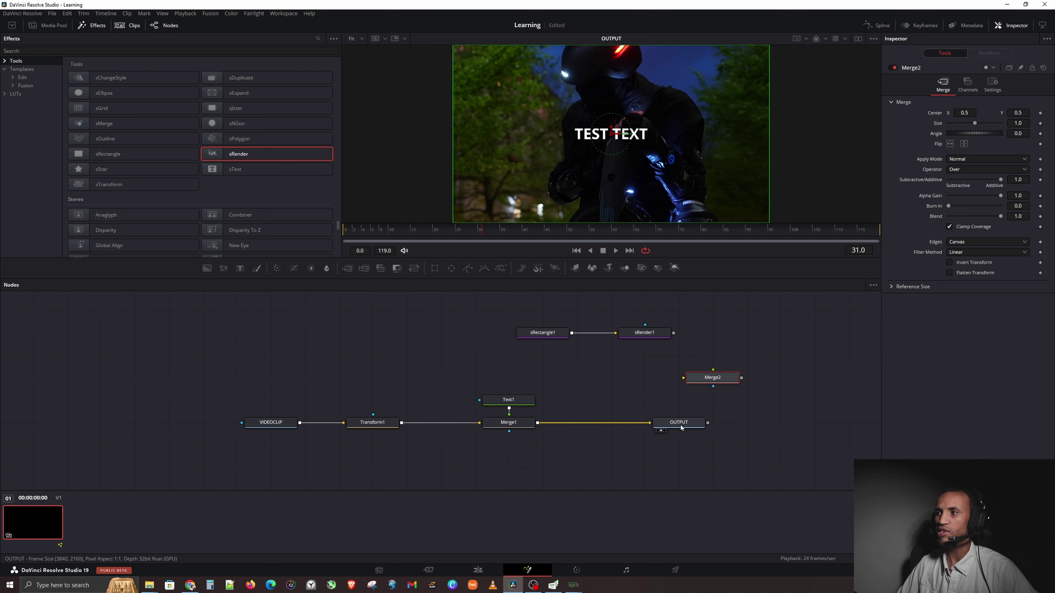
# - Temporarily feed sRender1 into OUTPUT in place of Merge1 to preview the rectangle, and restore the Merge1-to-OUTPUT connection
pyautogui.moveTo(646, 423); pyautogui.dragTo(642, 424)
pyautogui.moveTo(674, 335); pyautogui.dragTo(668, 423)
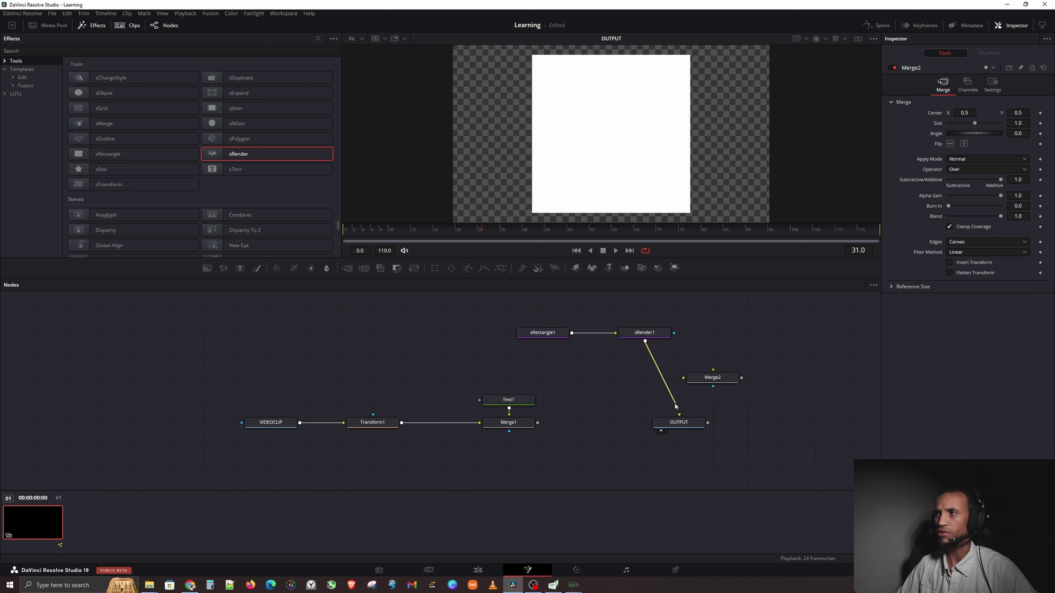
pyautogui.moveTo(676, 406); pyautogui.dragTo(595, 399)
pyautogui.moveTo(538, 423); pyautogui.dragTo(686, 424)
# - Insert Merge2 into the connection between Merge1 and OUTPUT, and move OUTPUT further along to make room
pyautogui.moveTo(711, 378); pyautogui.dragTo(663, 423)
pyautogui.moveTo(664, 423); pyautogui.dragTo(732, 424)
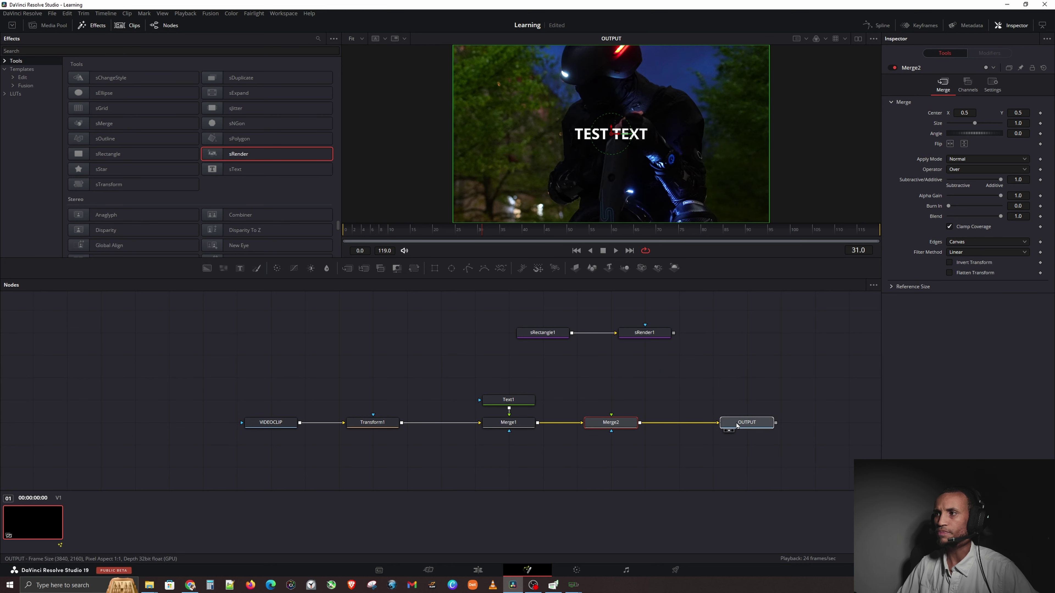
# - Connect sRender1's output to Merge2 and stack sRectangle1 and sRender1 vertically above Merge2
pyautogui.moveTo(673, 333); pyautogui.dragTo(611, 415)
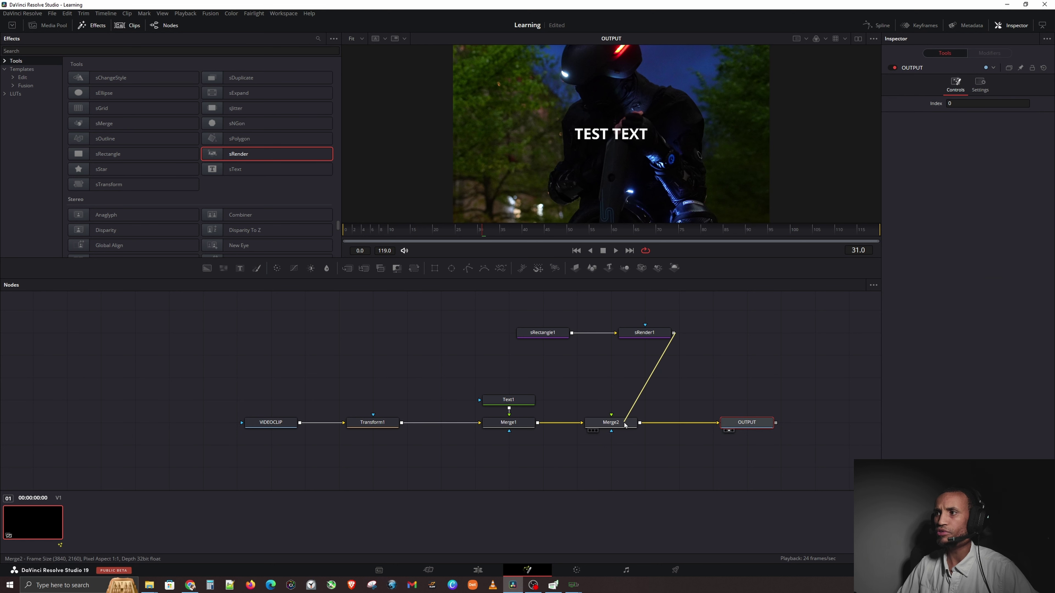
pyautogui.moveTo(645, 332); pyautogui.dragTo(611, 355)
pyautogui.moveTo(542, 329); pyautogui.dragTo(628, 382)
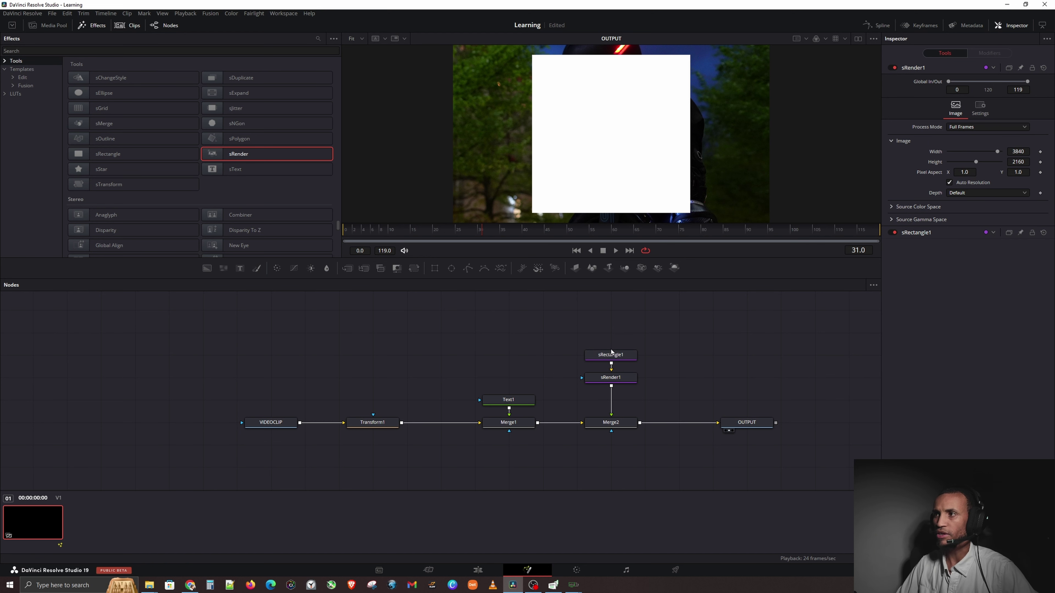
# - Examine how the rectangle branch and the video-and-text branch flow into Merge2, selecting each group of nodes
pyautogui.moveTo(610, 360); pyautogui.dragTo(609, 377)
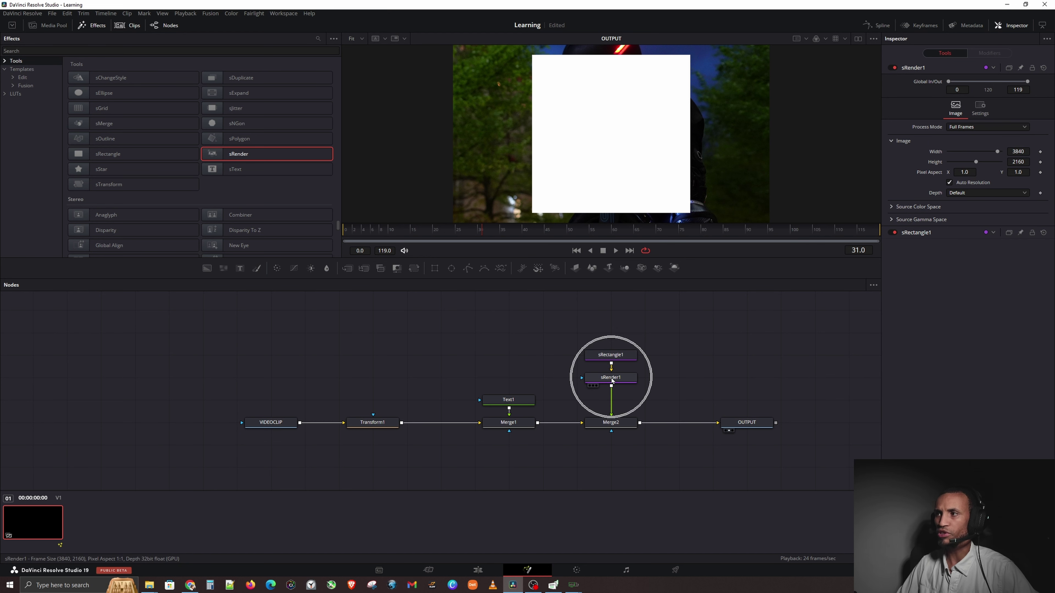
pyautogui.click(616, 420)
pyautogui.click(509, 400)
pyautogui.click(381, 424)
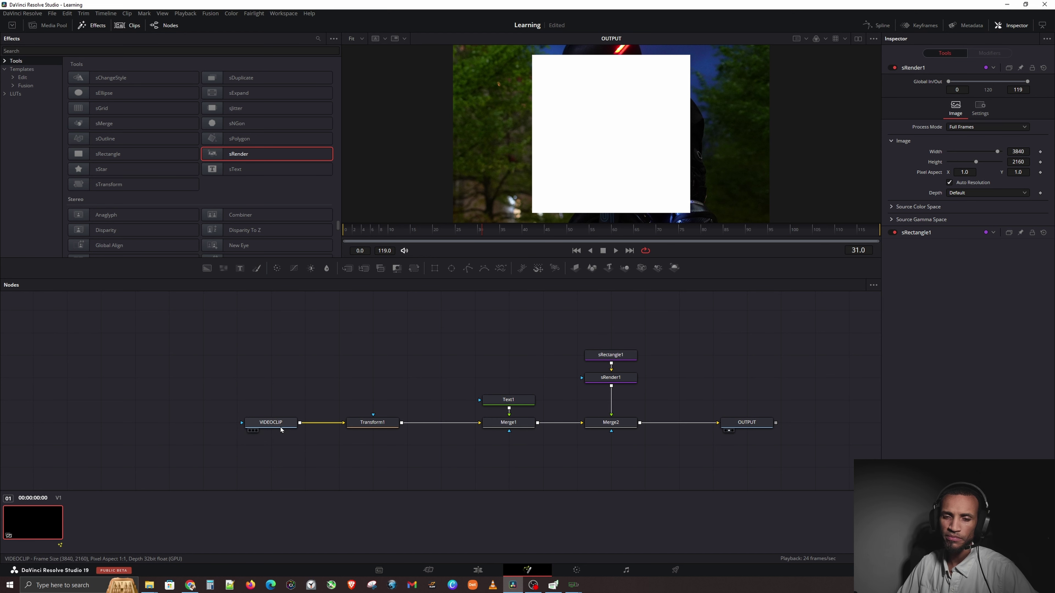
pyautogui.moveTo(281, 428)
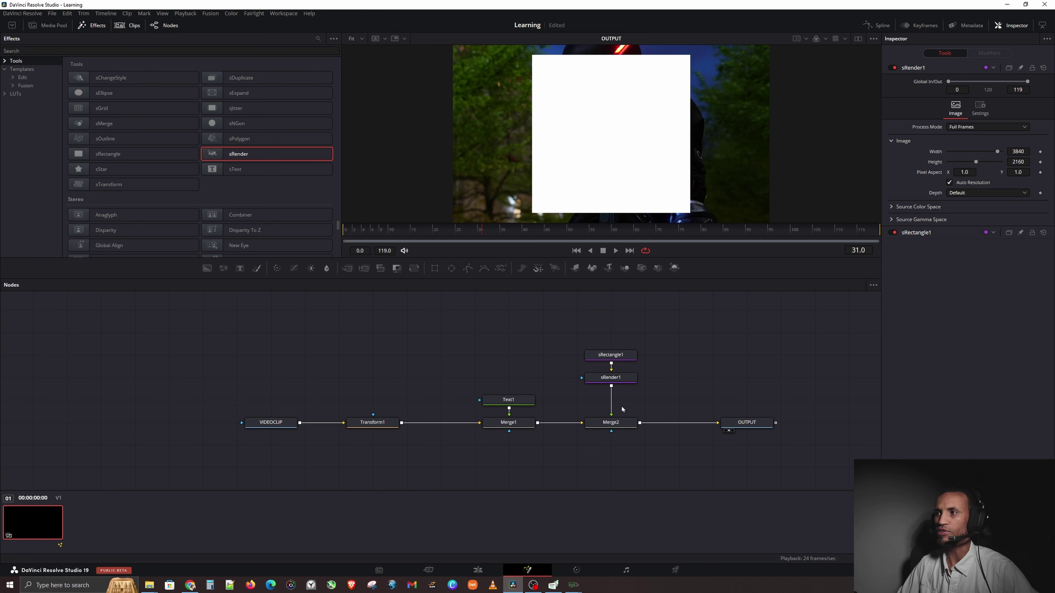
pyautogui.moveTo(612, 322); pyautogui.dragTo(628, 432)
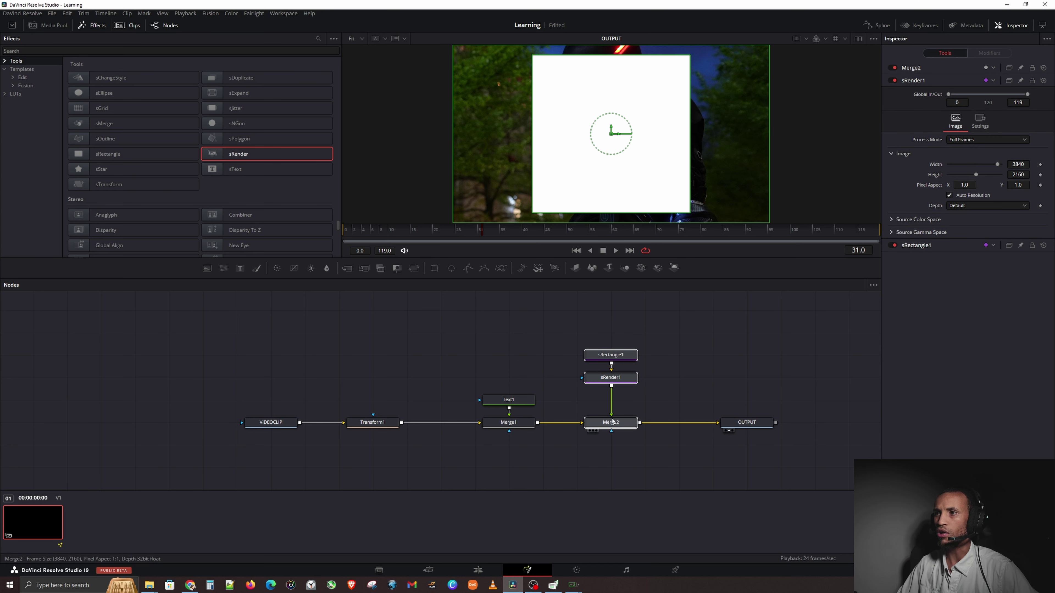
pyautogui.moveTo(480, 347); pyautogui.dragTo(221, 470)
pyautogui.moveTo(526, 360); pyautogui.dragTo(231, 461)
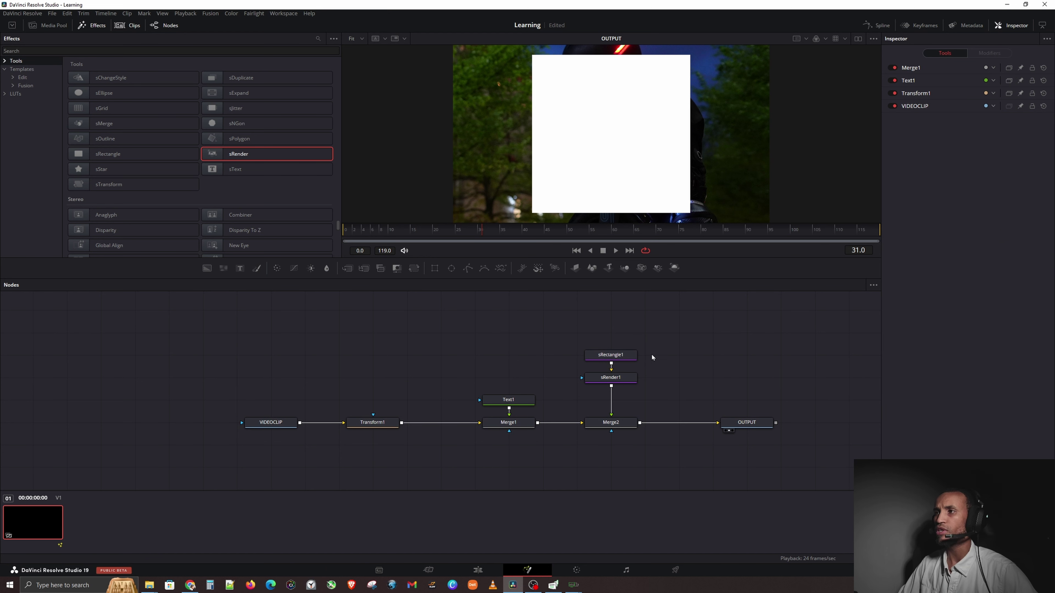
# - Recolor sRectangle1 to light blue #61adff and move it to an X offset of about 0.146 and Y offset of about -0.026
pyautogui.click(624, 357)
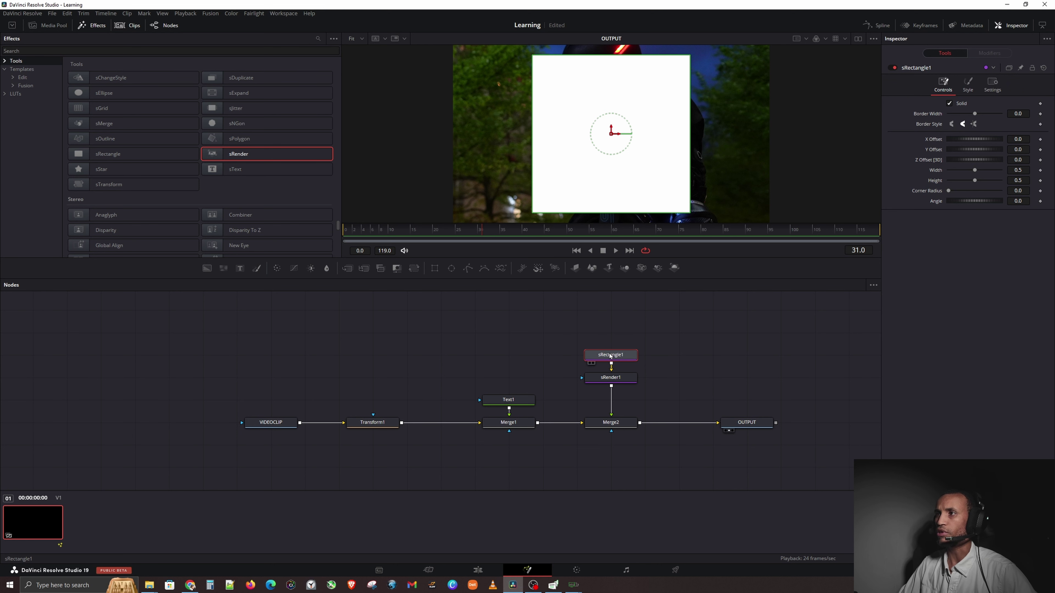
pyautogui.click(971, 87)
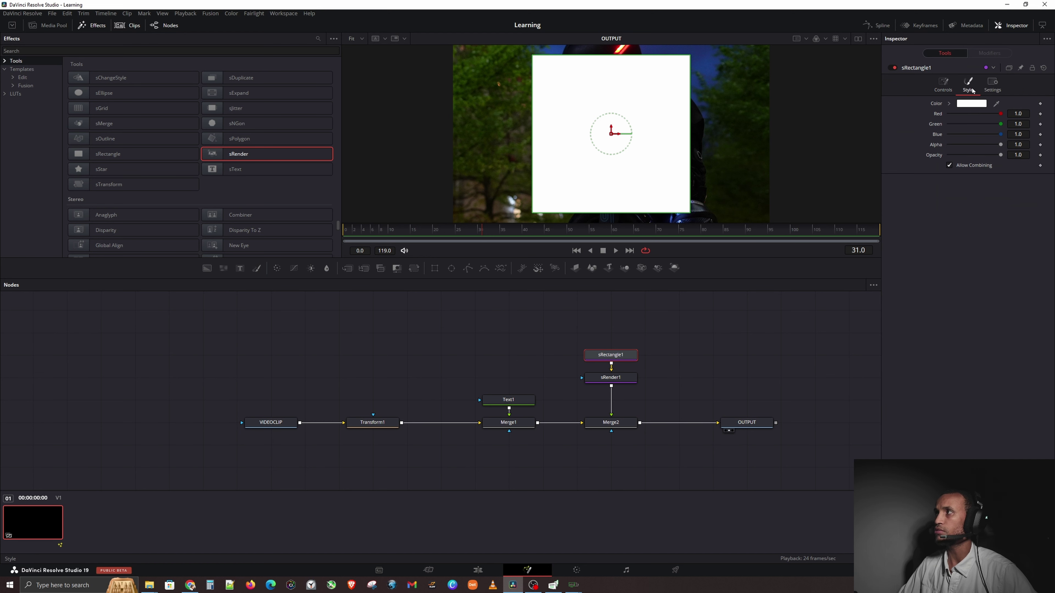
pyautogui.click(972, 104)
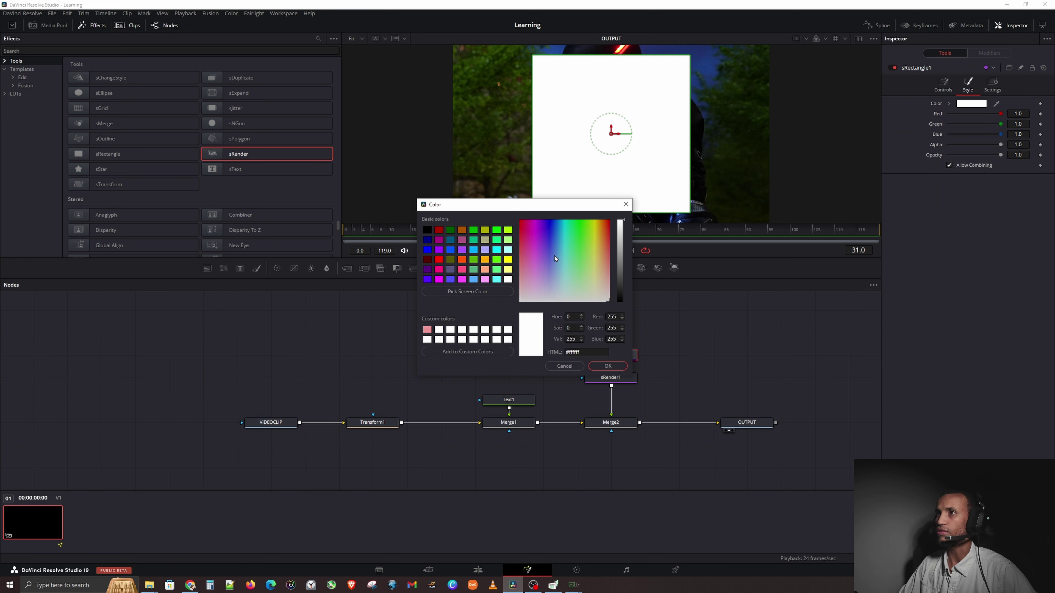
pyautogui.click(557, 251)
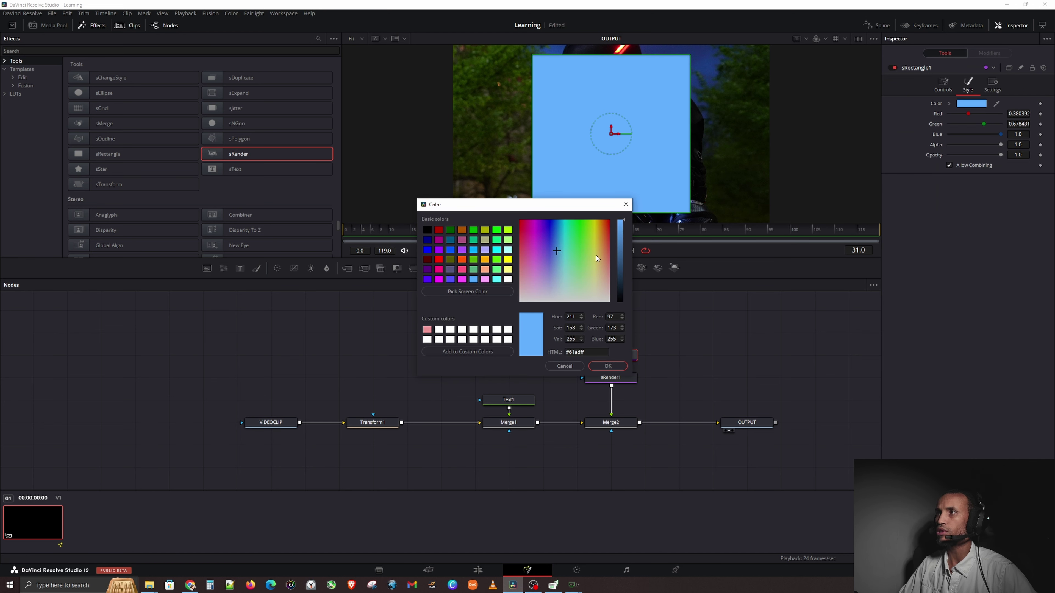
pyautogui.click(606, 367)
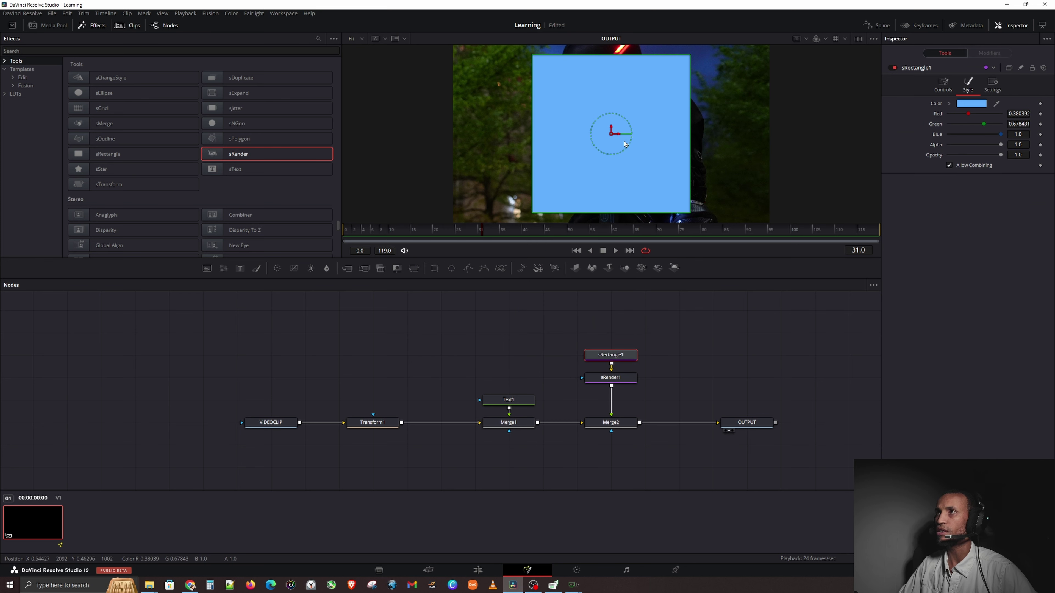
pyautogui.moveTo(611, 136)
pyautogui.mouseDown()
pyautogui.moveTo(581, 146)
pyautogui.moveTo(518, 124)
pyautogui.moveTo(689, 140)
pyautogui.moveTo(657, 141)
pyautogui.mouseUp()
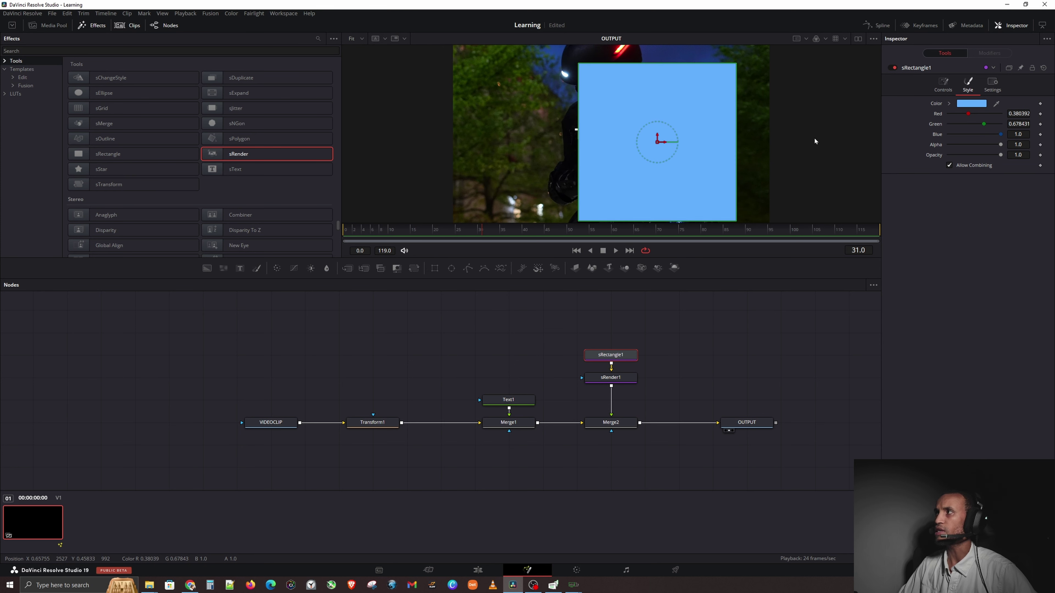
# - Try a slightly narrower width for sRectangle1 and reset the width to its default
pyautogui.click(943, 85)
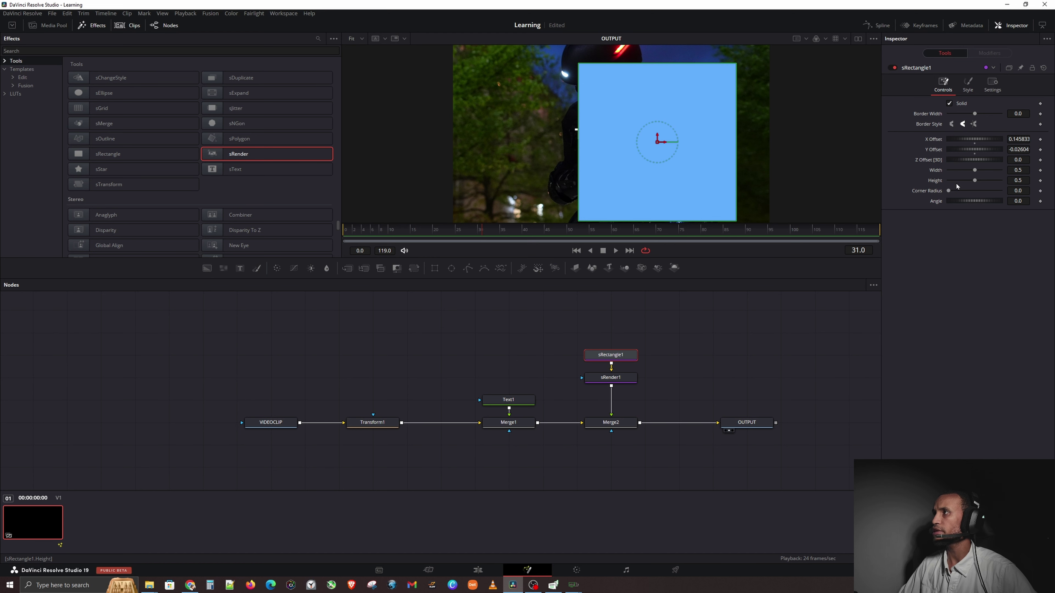
pyautogui.moveTo(976, 170); pyautogui.dragTo(972, 170)
pyautogui.doubleClick(934, 173)
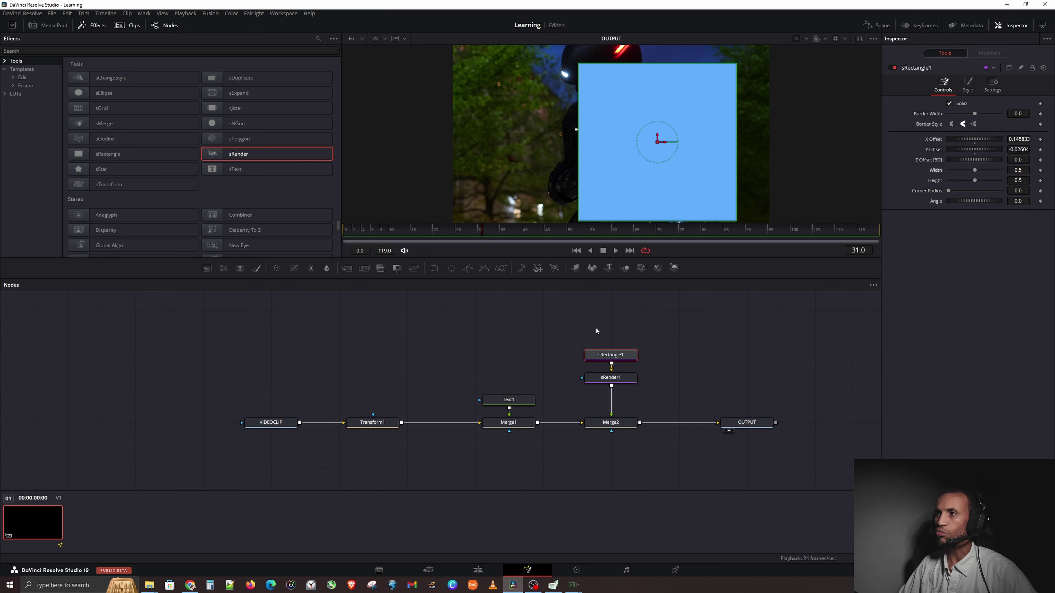
pyautogui.click(594, 335)
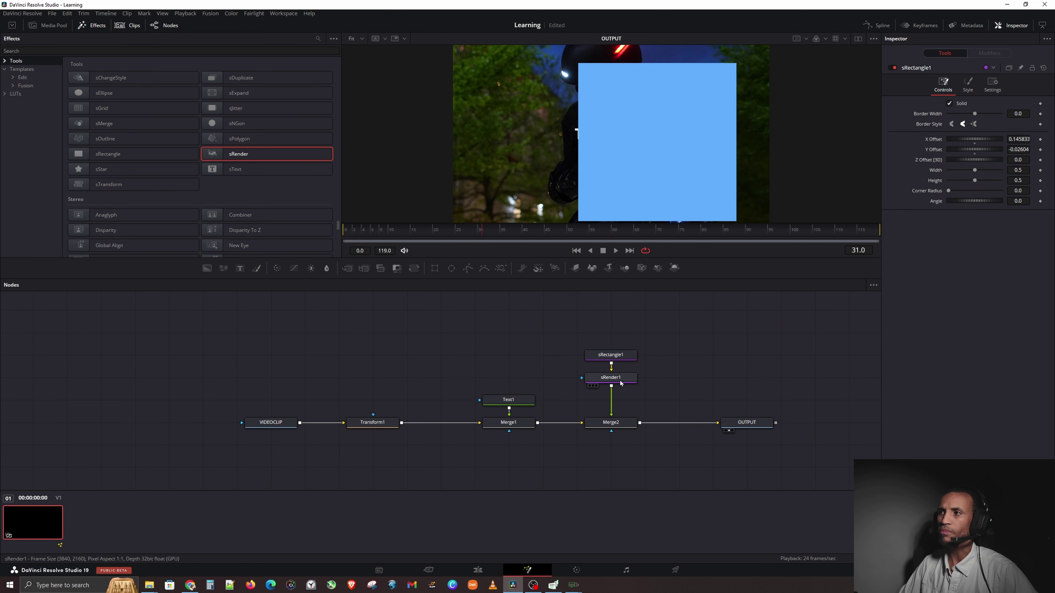
pyautogui.moveTo(625, 333); pyautogui.dragTo(609, 399)
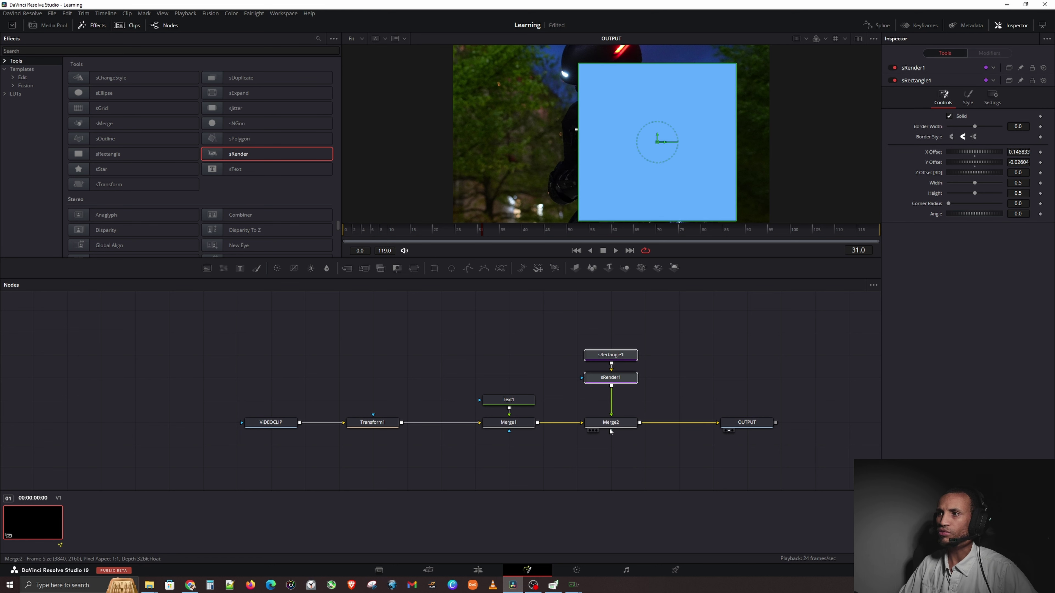
pyautogui.click(611, 428)
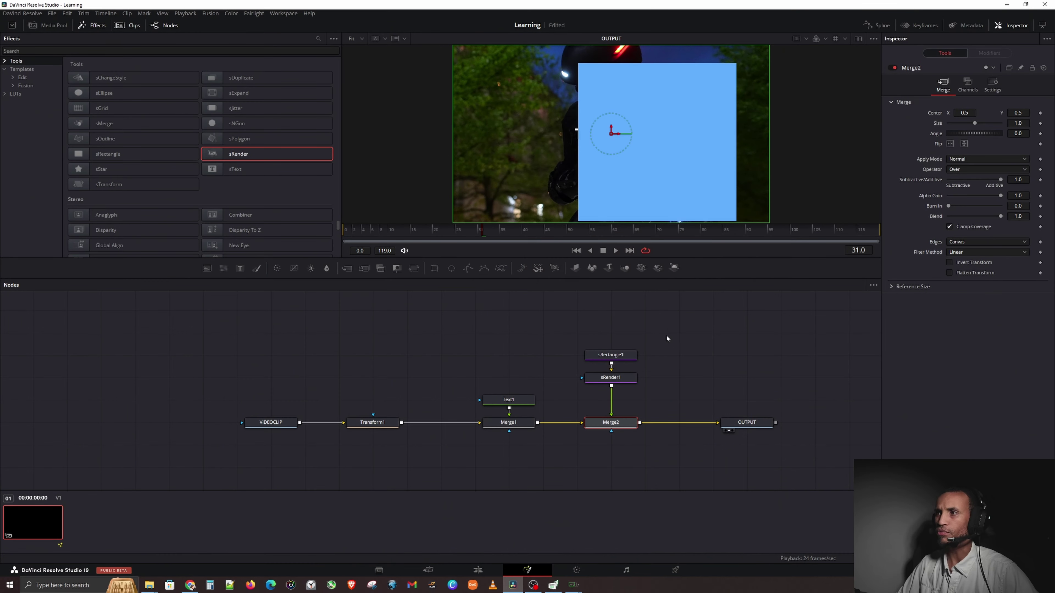
# - Shift sRectangle1 and sRender1 upward and insert a Transform node between sRender1 and Merge2
pyautogui.moveTo(664, 327); pyautogui.dragTo(613, 346)
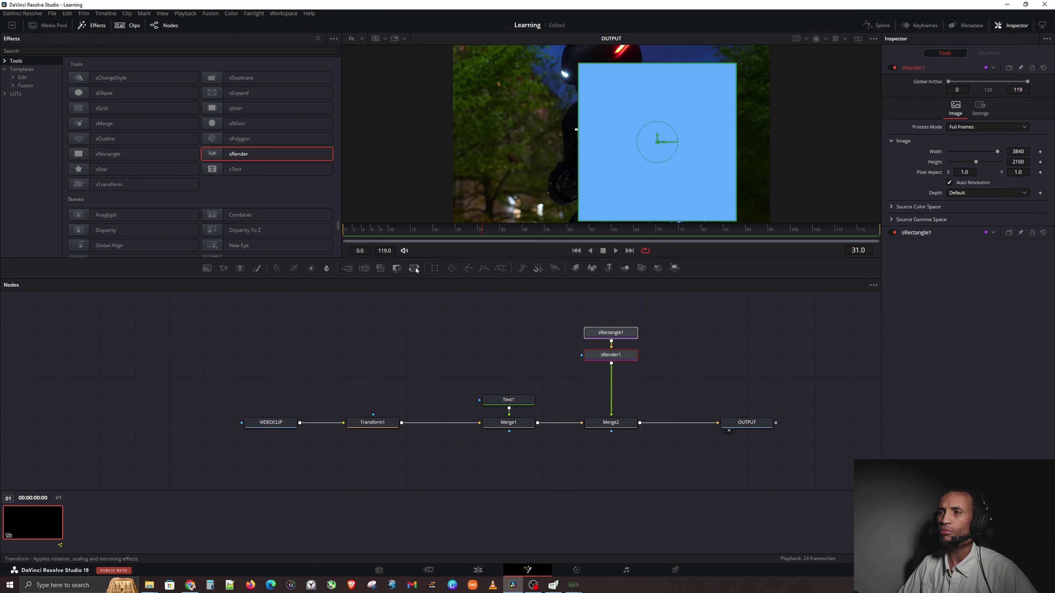
pyautogui.moveTo(415, 270); pyautogui.dragTo(509, 355)
pyautogui.moveTo(608, 402); pyautogui.dragTo(617, 423)
pyautogui.click(519, 356)
pyautogui.click(617, 423)
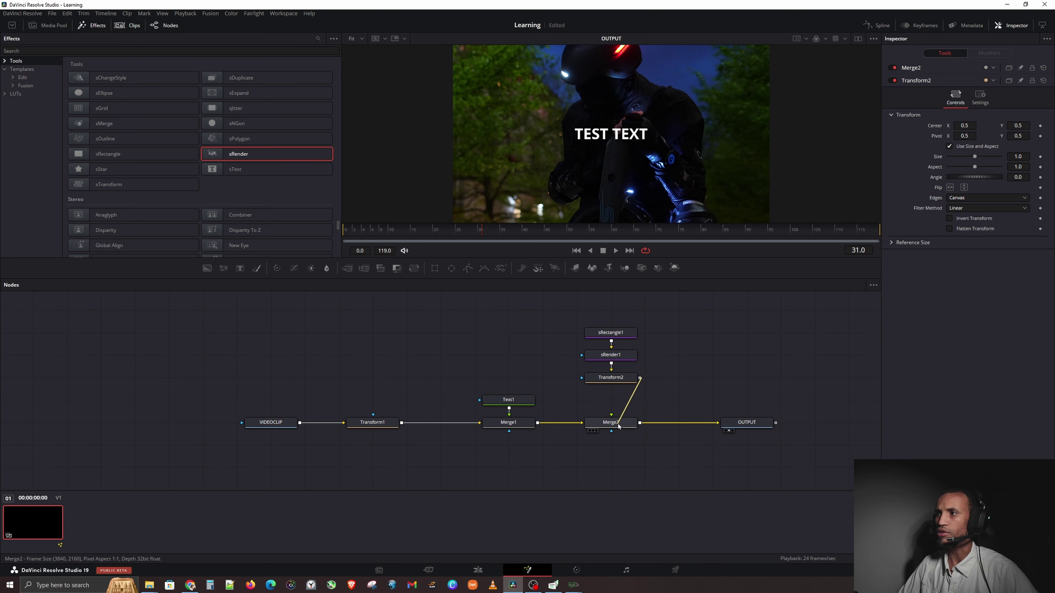
# - Scale the rectangle down with Transform2 by setting its size to 0.19, undoing a trial move of its center
pyautogui.click(616, 379)
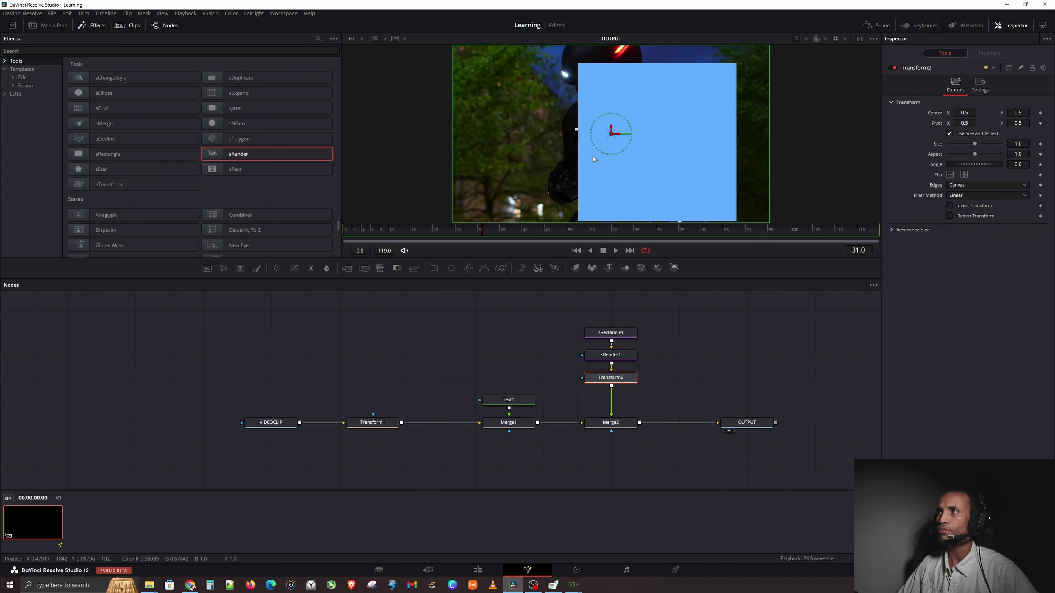
pyautogui.moveTo(610, 137); pyautogui.dragTo(607, 134)
pyautogui.hotkey('ctrl', 'z')
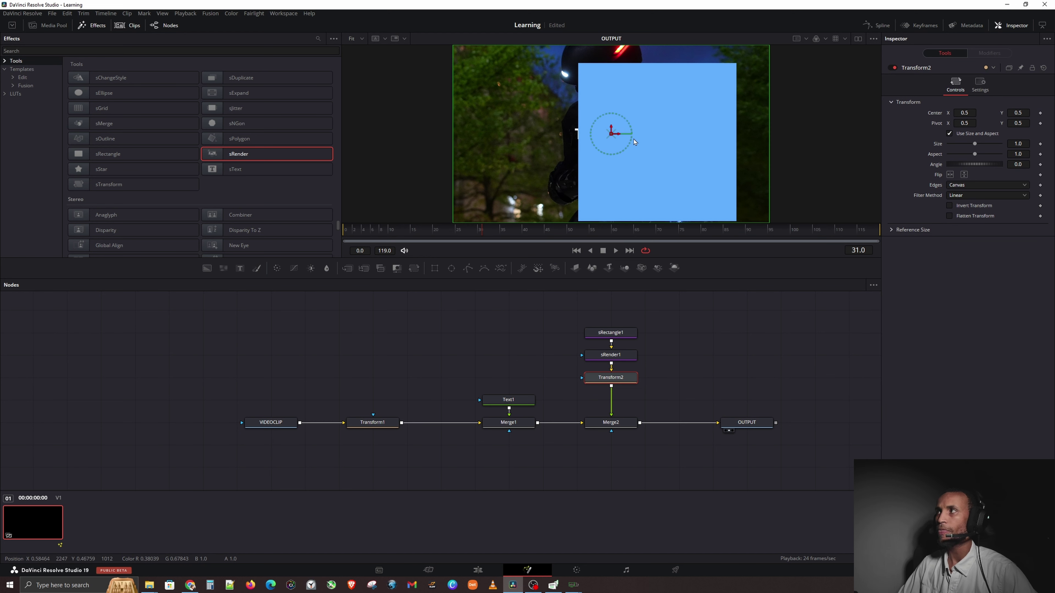
pyautogui.moveTo(974, 145); pyautogui.dragTo(969, 145)
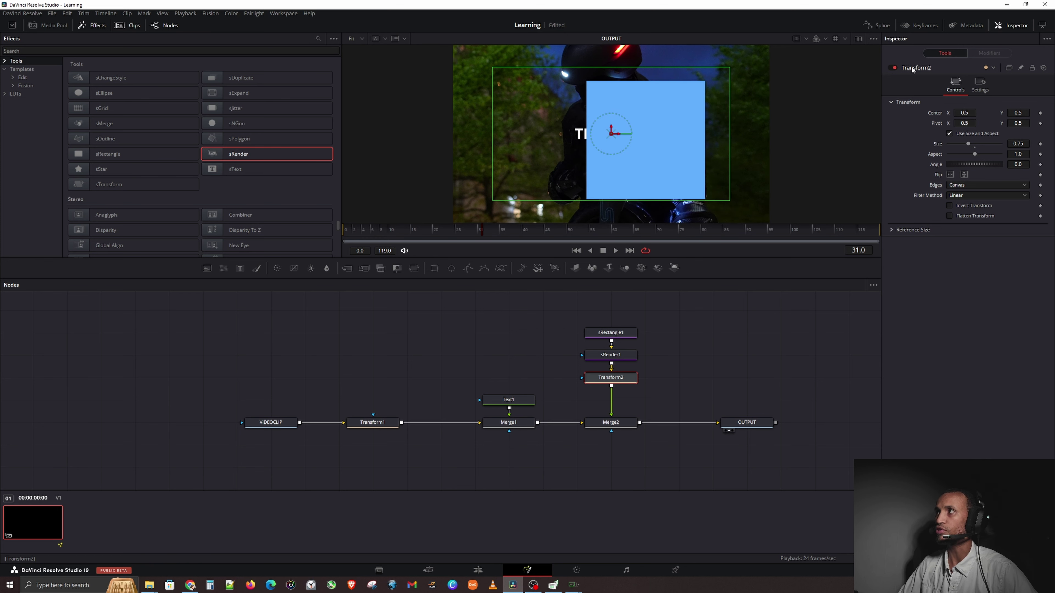
pyautogui.moveTo(967, 145); pyautogui.dragTo(953, 144)
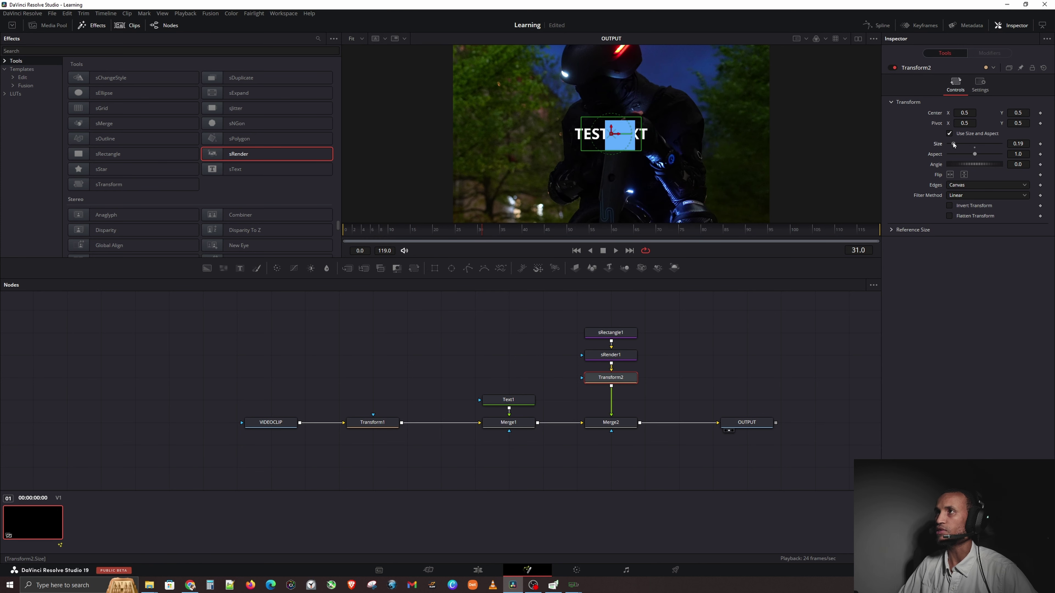
# - Move the rectangle beside the text with Transform2, to a center of about X 0.71, Y 0.535
pyautogui.click(625, 337)
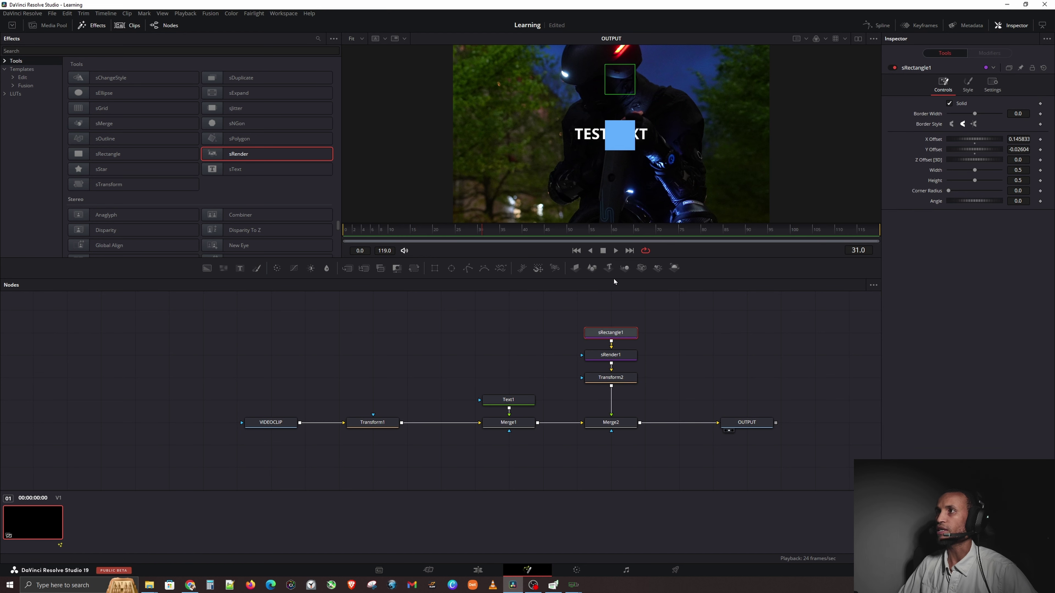
pyautogui.click(610, 377)
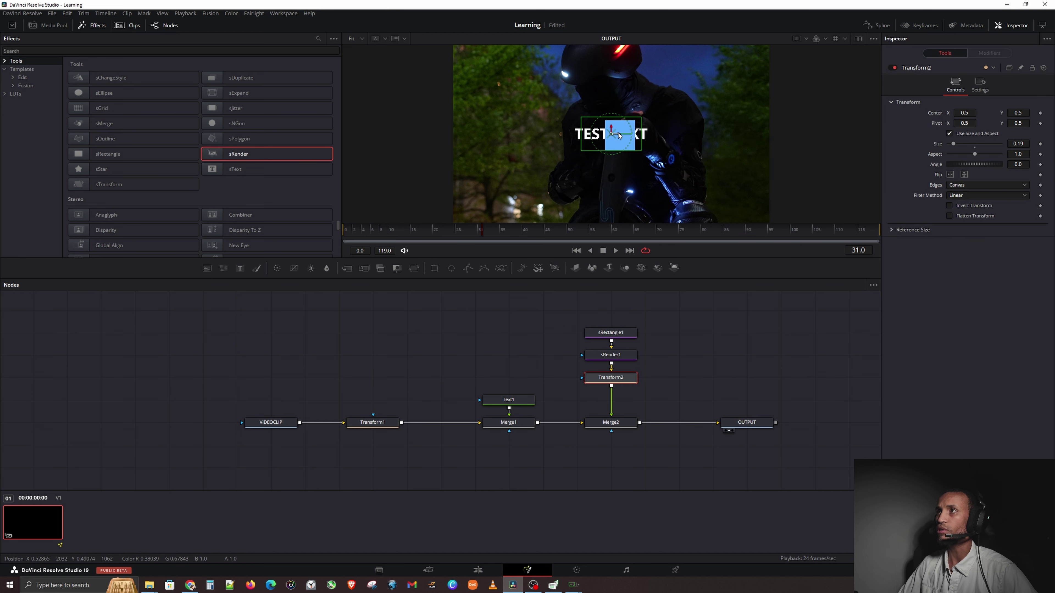
pyautogui.moveTo(612, 133); pyautogui.dragTo(679, 129)
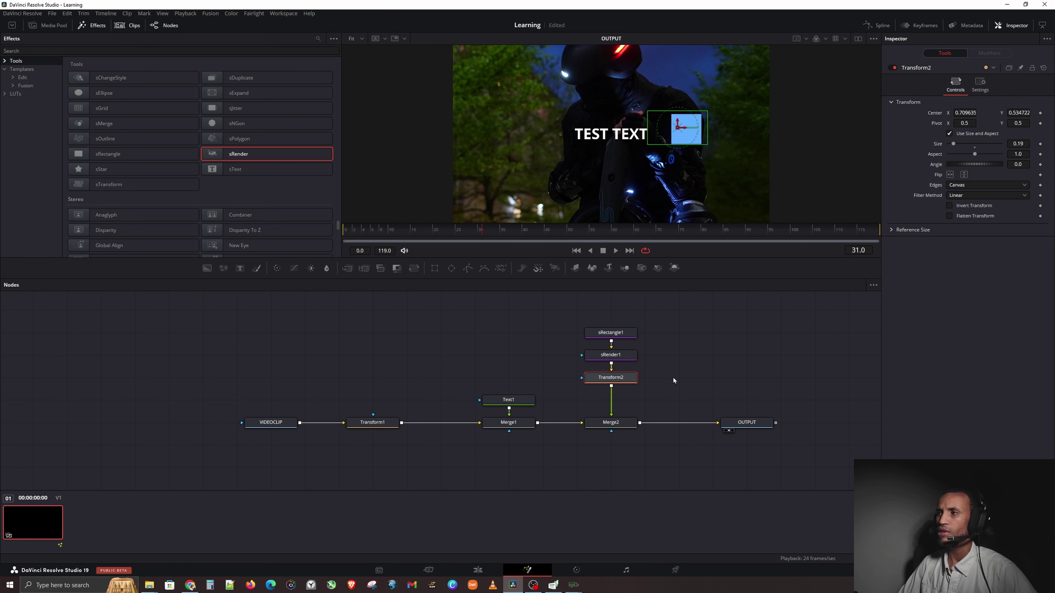
pyautogui.click(680, 373)
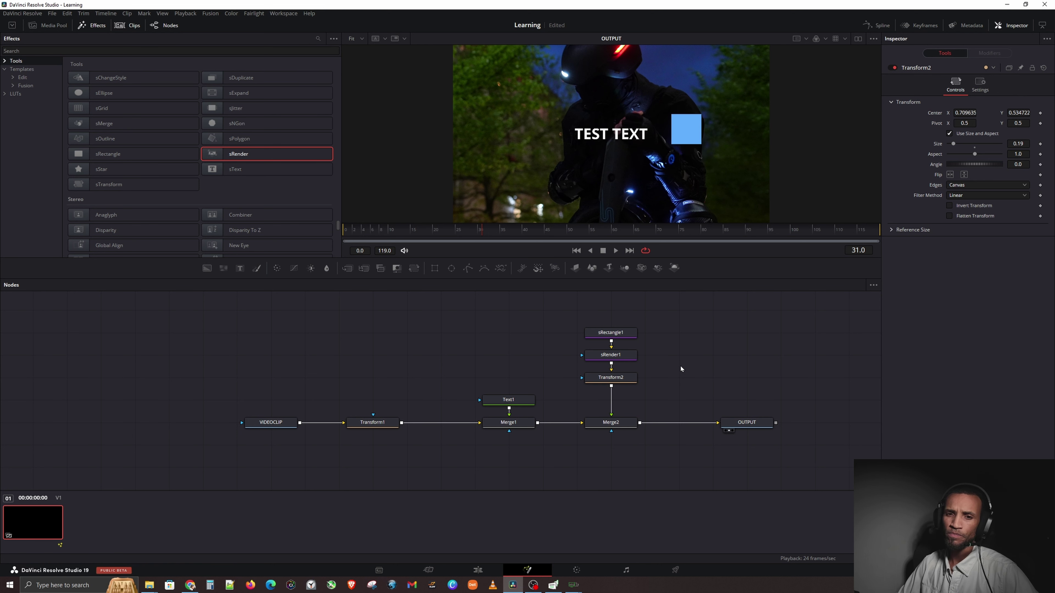
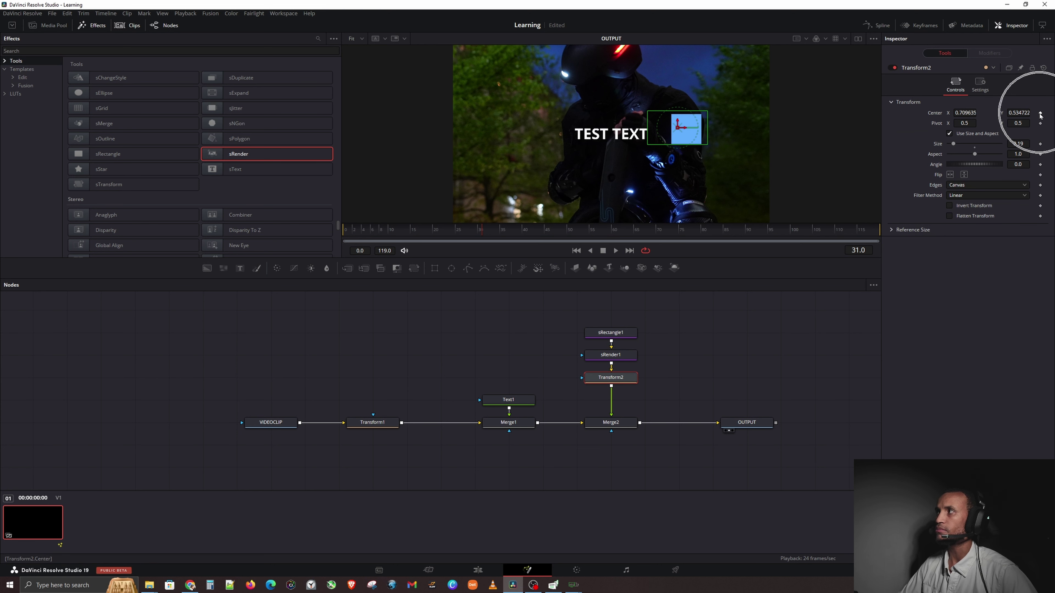
# - Keyframe Transform2's Center at frame 0, and at frame 51 move the rectangle below the text to about X 0.487, Y 0.264
pyautogui.moveTo(454, 232); pyautogui.dragTo(346, 230)
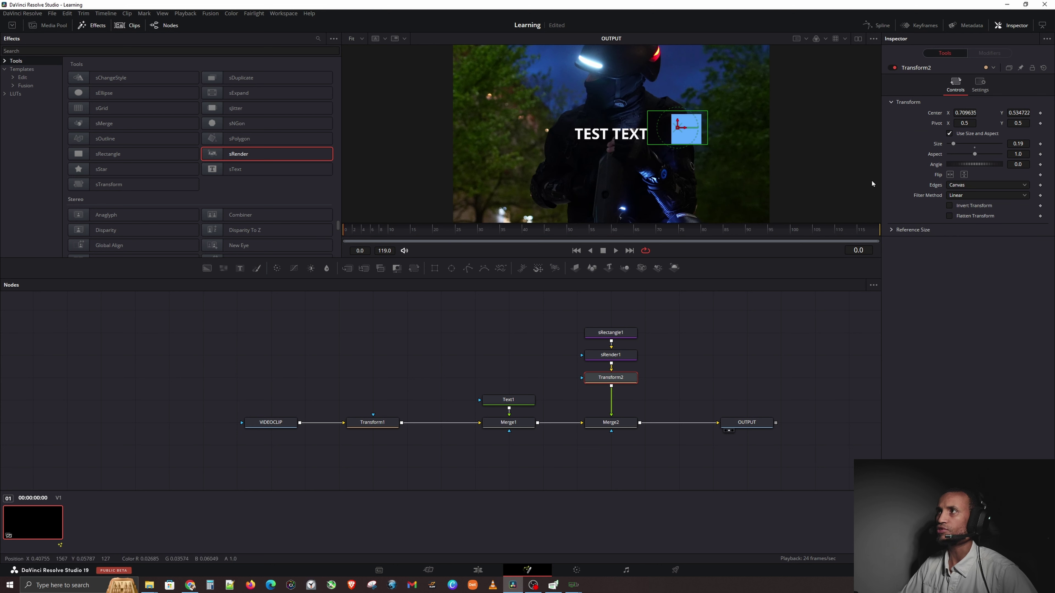
pyautogui.click(1040, 114)
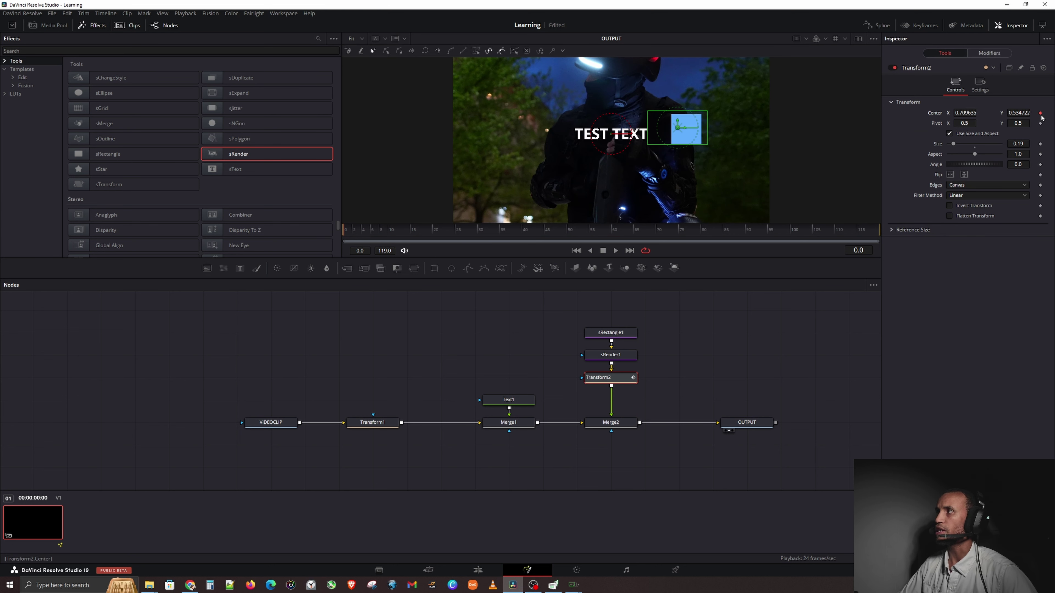
pyautogui.moveTo(358, 232); pyautogui.dragTo(576, 238)
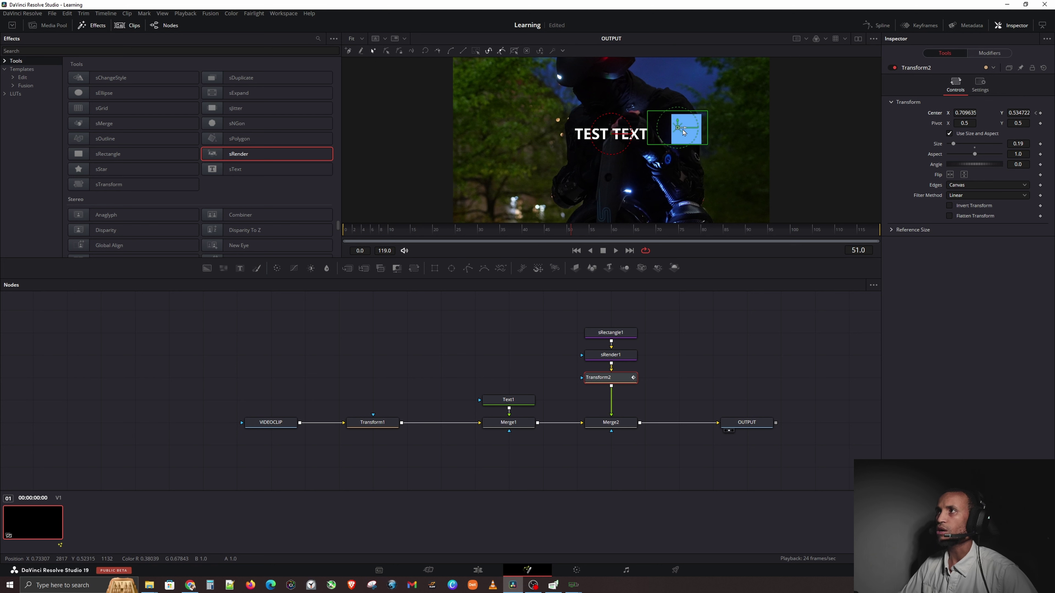
pyautogui.moveTo(678, 132); pyautogui.dragTo(608, 179)
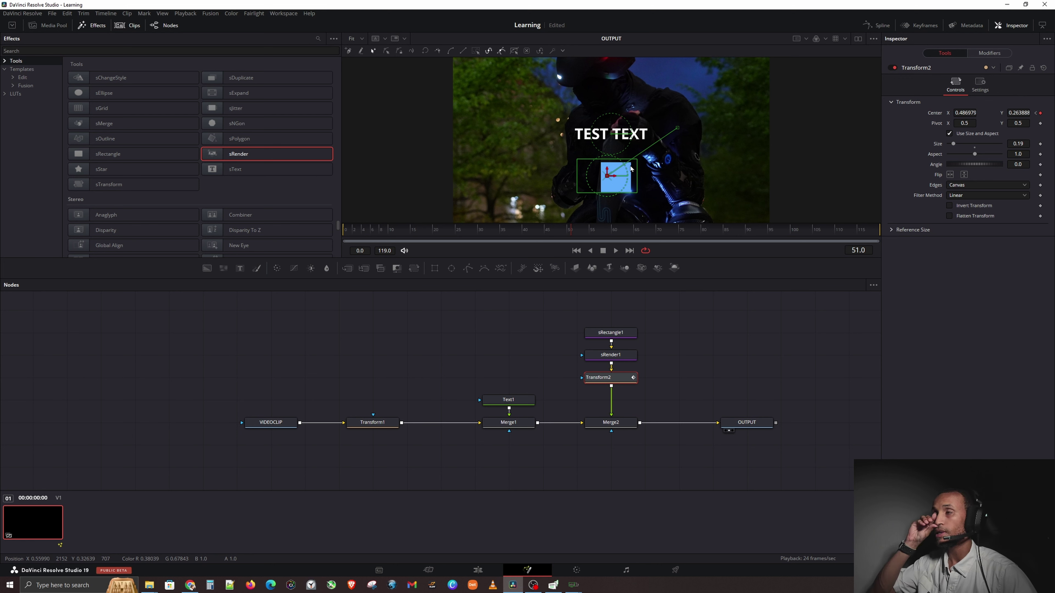
# - Save the project and scrub the playhead from frame 51 to frame 118
pyautogui.hotkey('ctrl', 's')
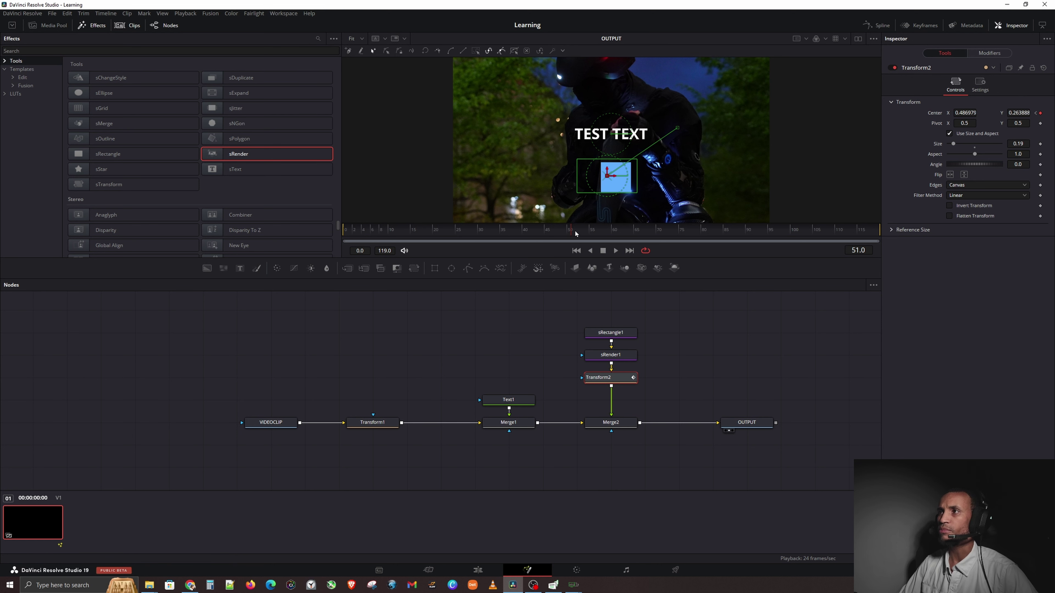
pyautogui.moveTo(571, 232); pyautogui.dragTo(878, 243)
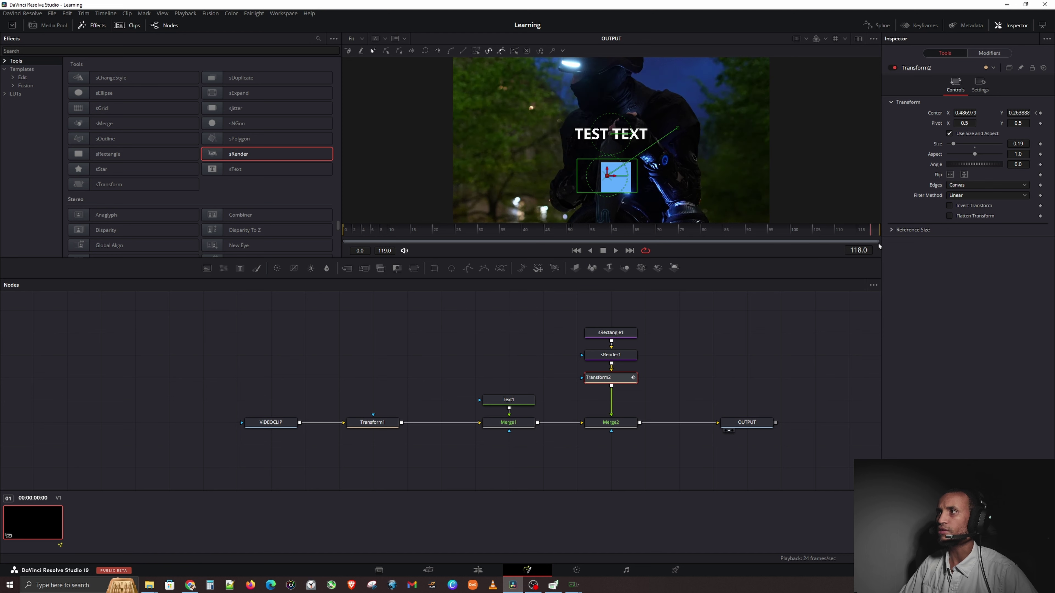
# - At frame 119, move the rectangle to the upper left of the text, about X 0.077, Y 0.618, and preview the animation from frame 0
pyautogui.moveTo(604, 184); pyautogui.dragTo(478, 117)
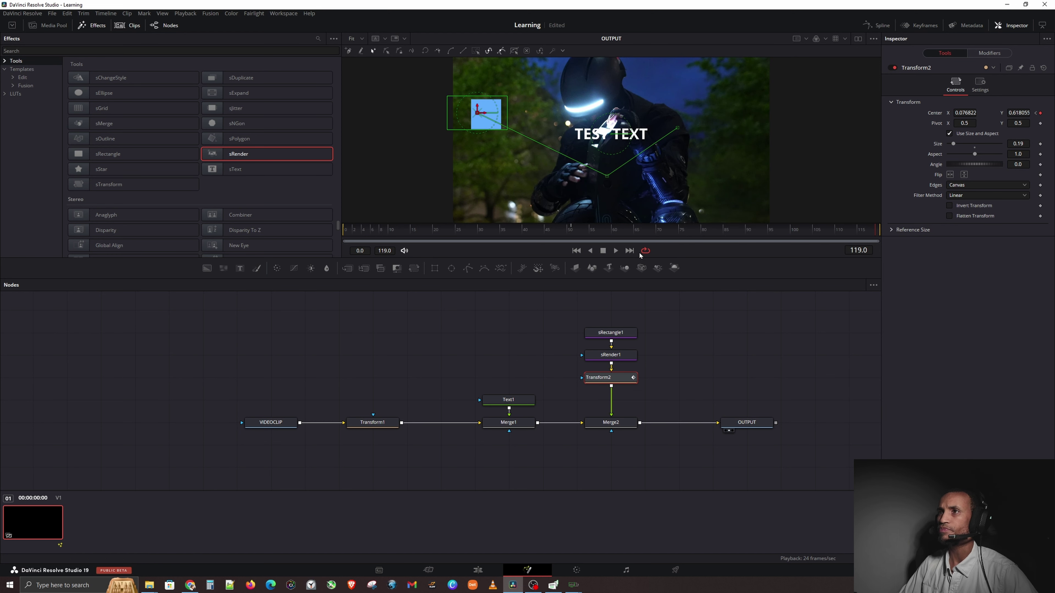
pyautogui.click(345, 230)
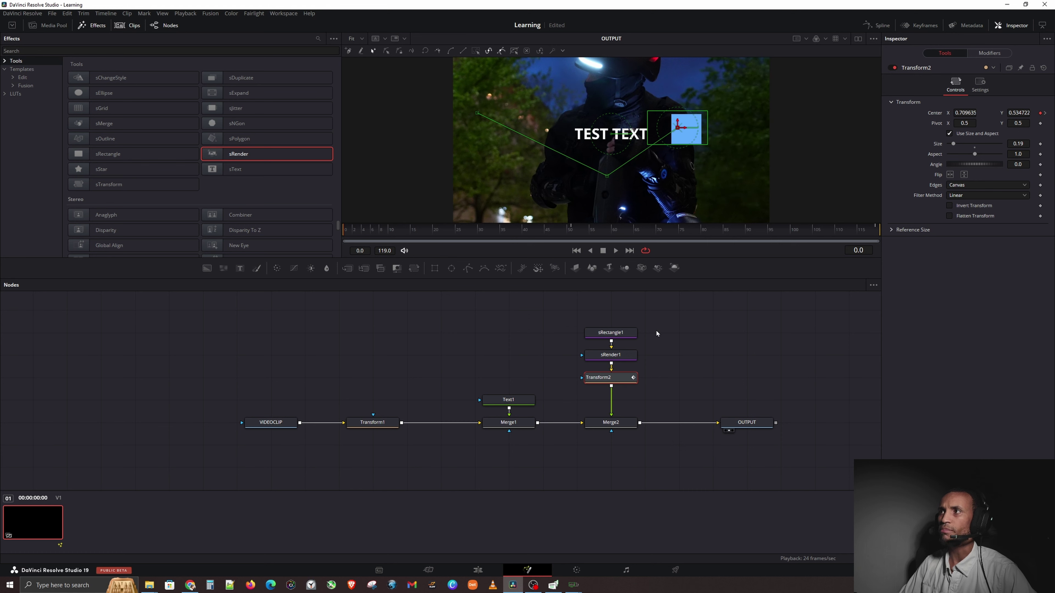
pyautogui.press('space')
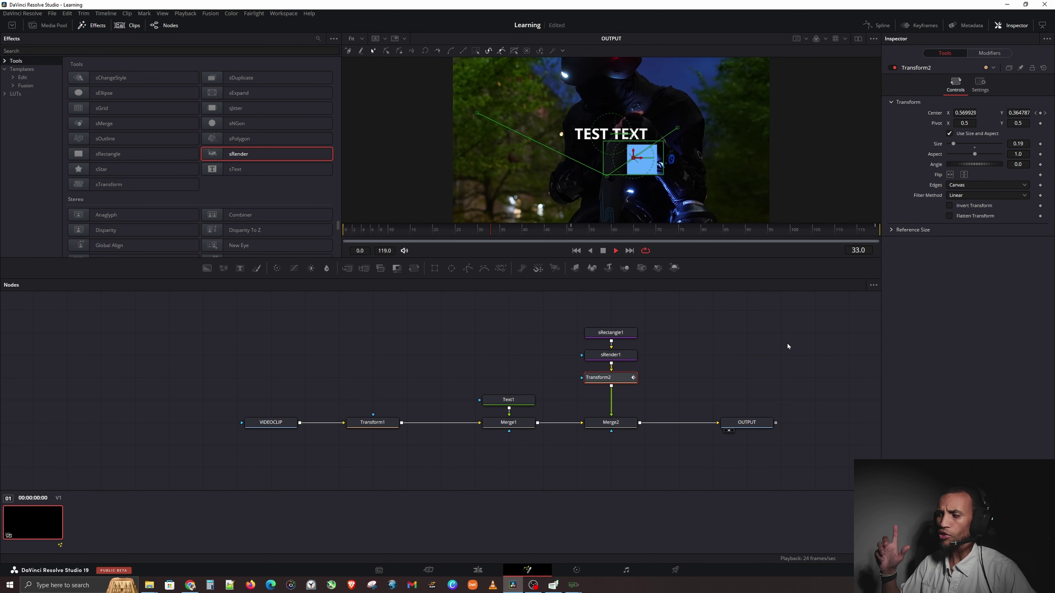
pyautogui.press('space')
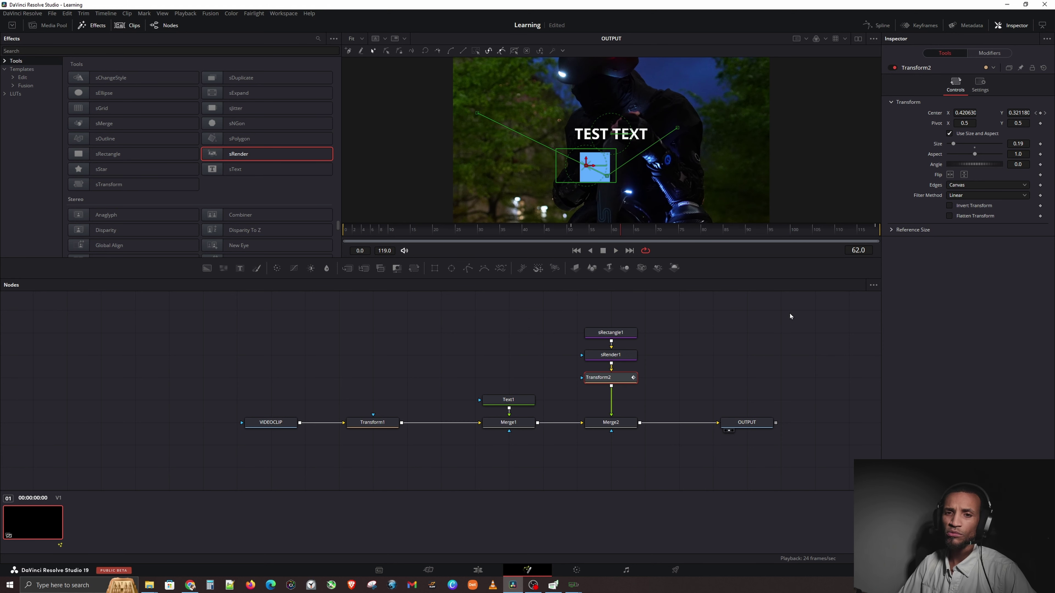
pyautogui.moveTo(461, 233); pyautogui.dragTo(350, 231)
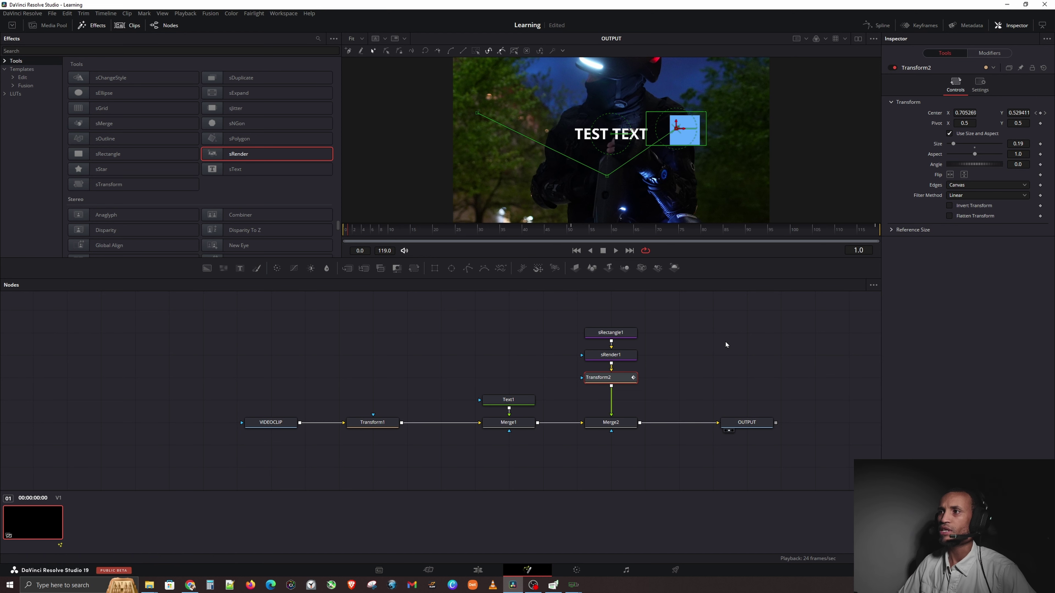
# - Open the Spline editor, and view the nodes' timing bars in the Keyframes editor before closing the latter
pyautogui.click(881, 26)
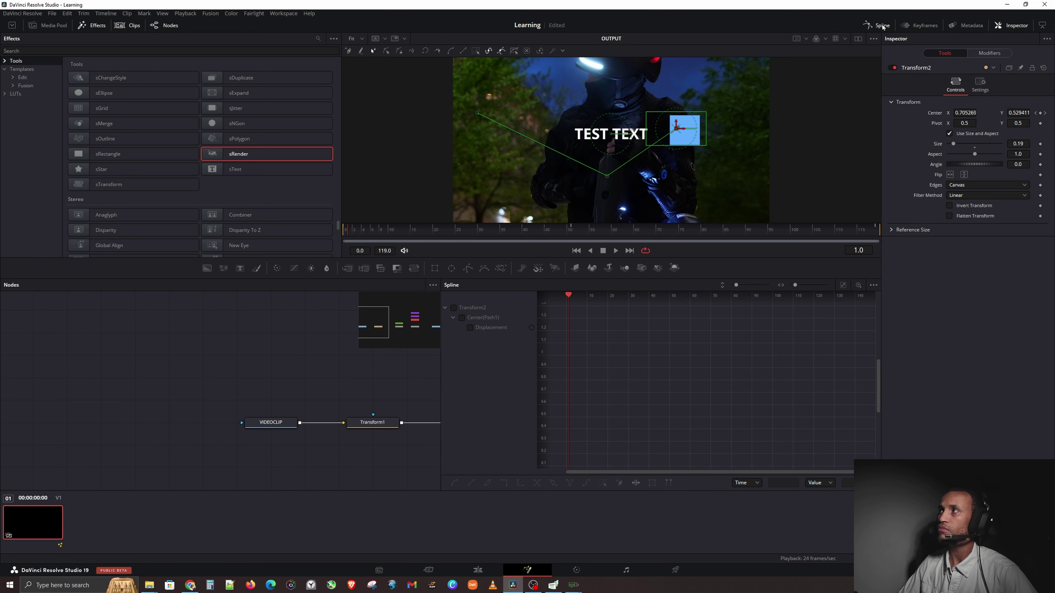
pyautogui.click(910, 27)
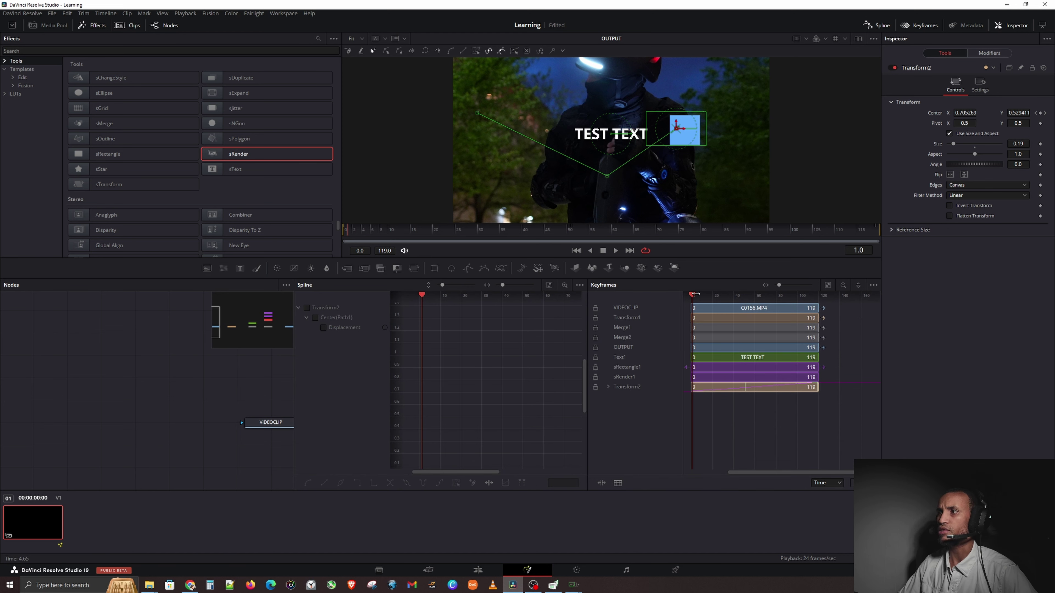
pyautogui.moveTo(702, 295); pyautogui.dragTo(709, 294)
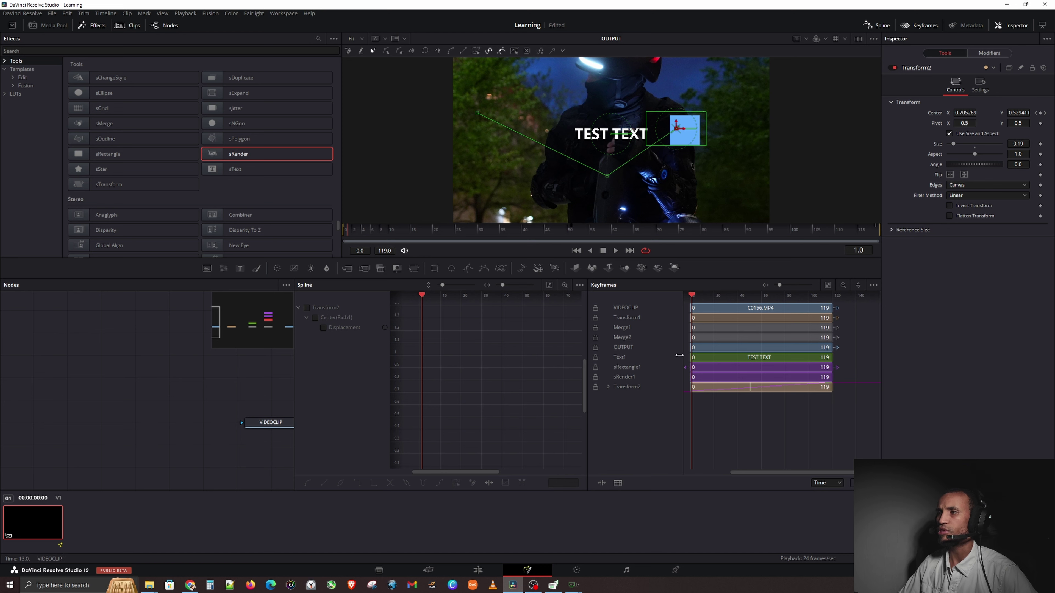
pyautogui.click(913, 27)
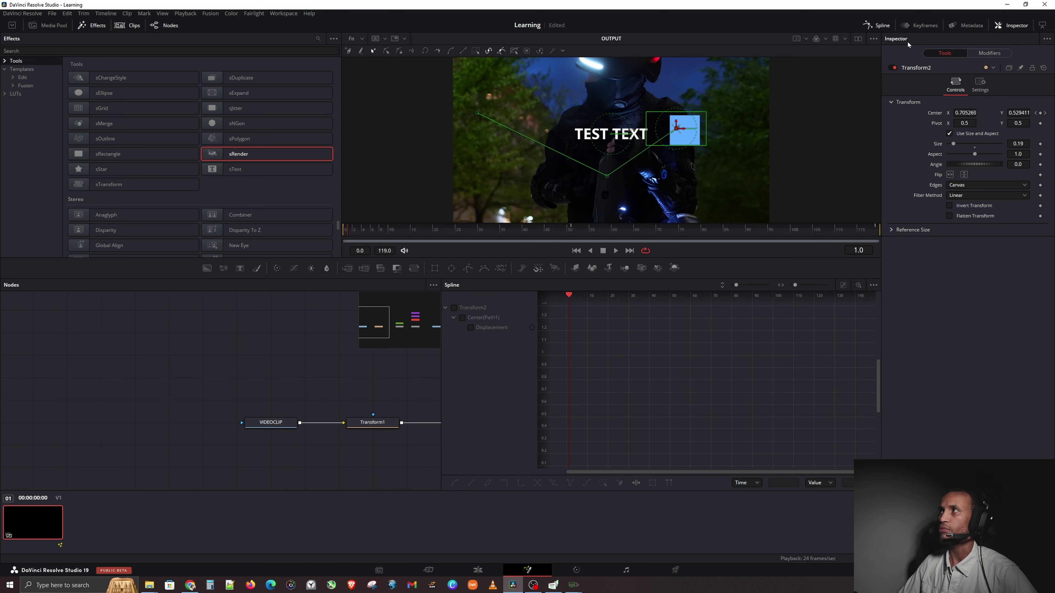
# - Enlarge the Spline editor area and display Transform2's Center displacement curve in the graph
pyautogui.click(886, 27)
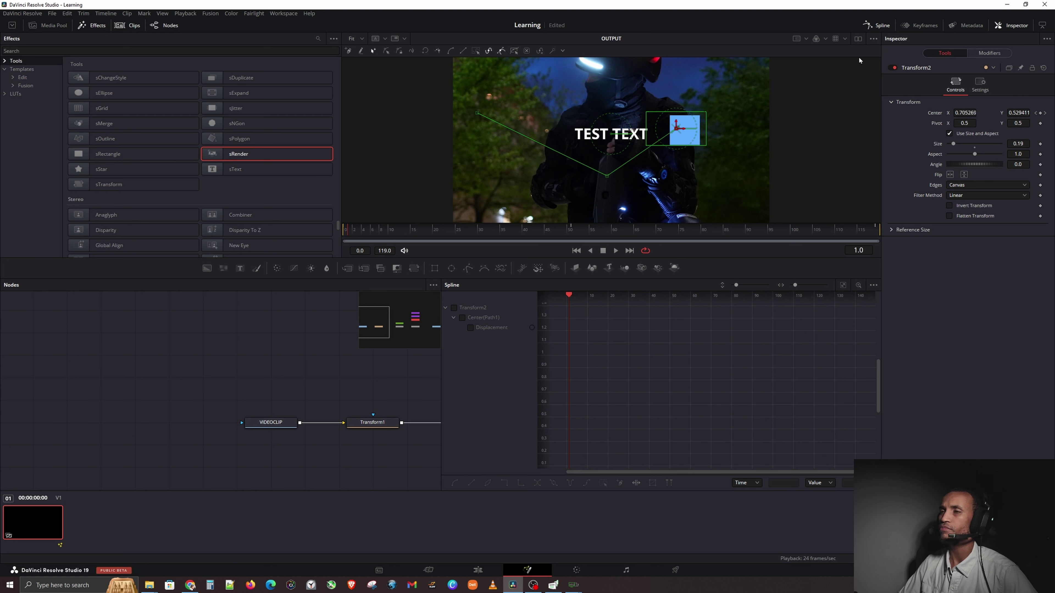
pyautogui.click(518, 341)
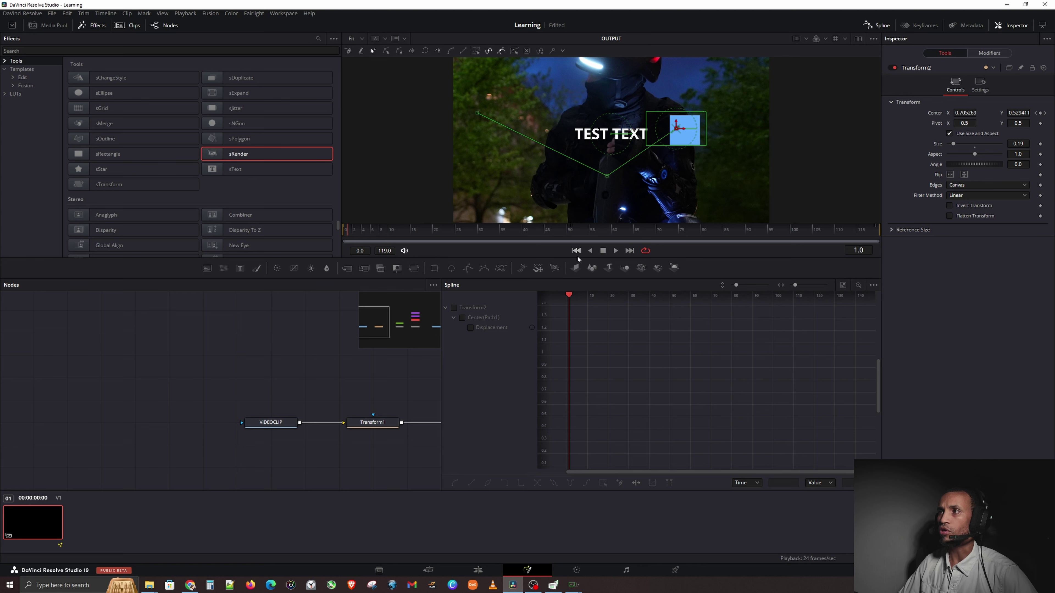
pyautogui.moveTo(578, 257); pyautogui.dragTo(574, 202)
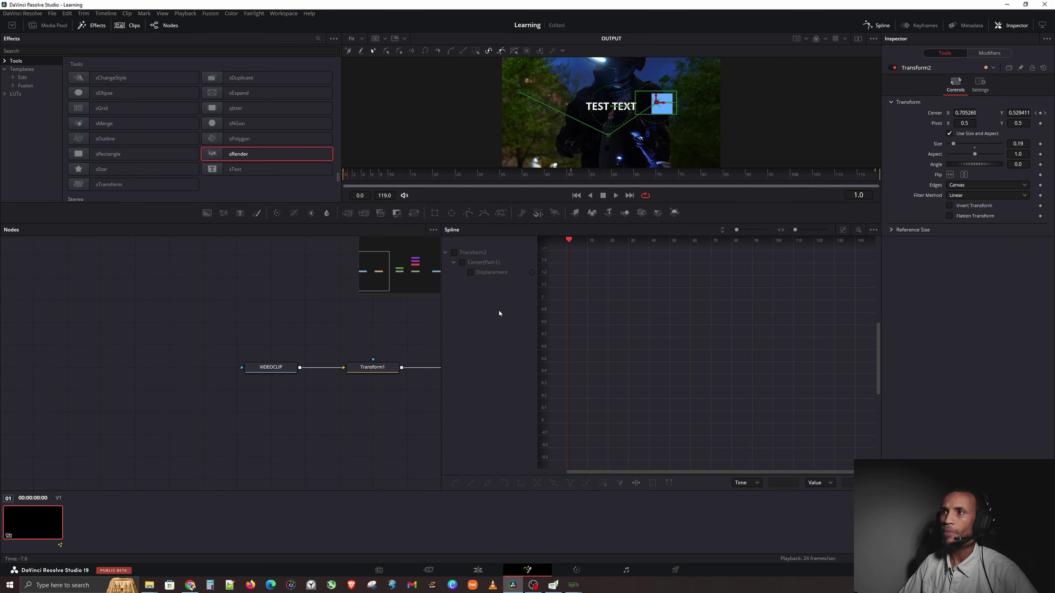
pyautogui.click(455, 251)
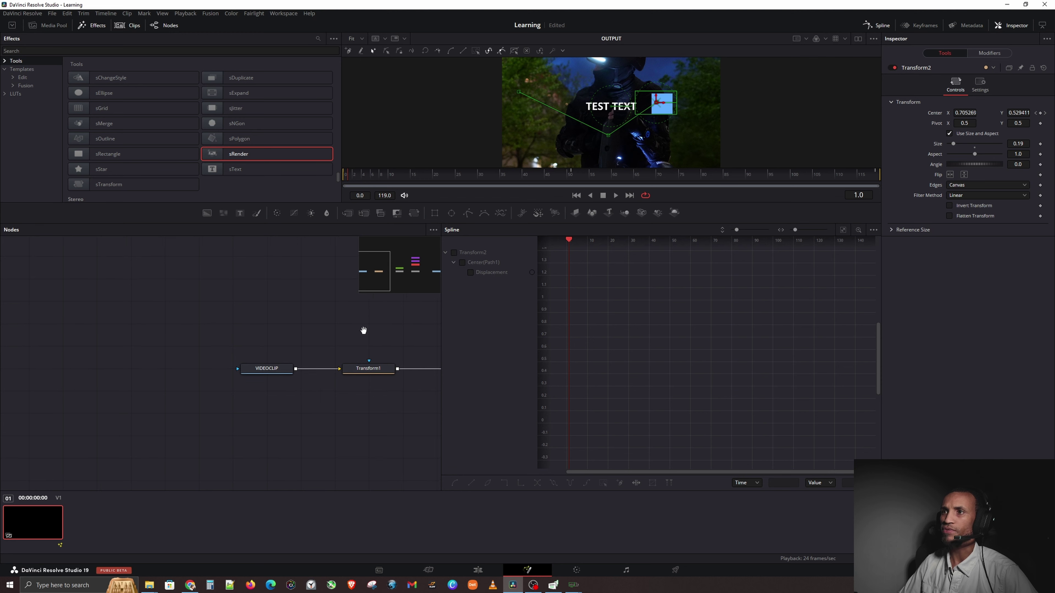
pyautogui.moveTo(325, 343); pyautogui.dragTo(155, 341)
pyautogui.click(240, 347)
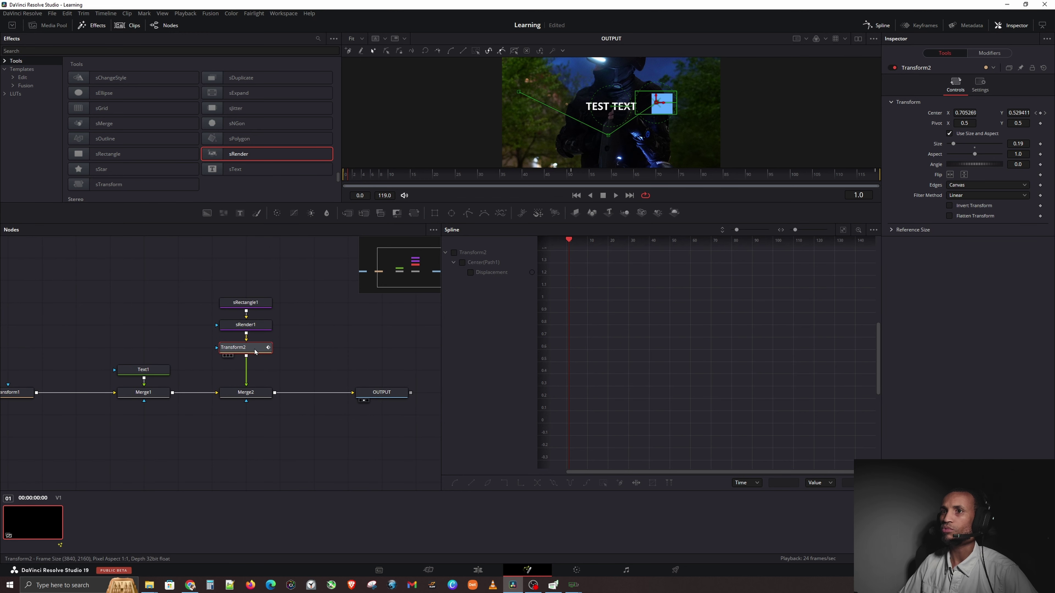
pyautogui.click(1039, 114)
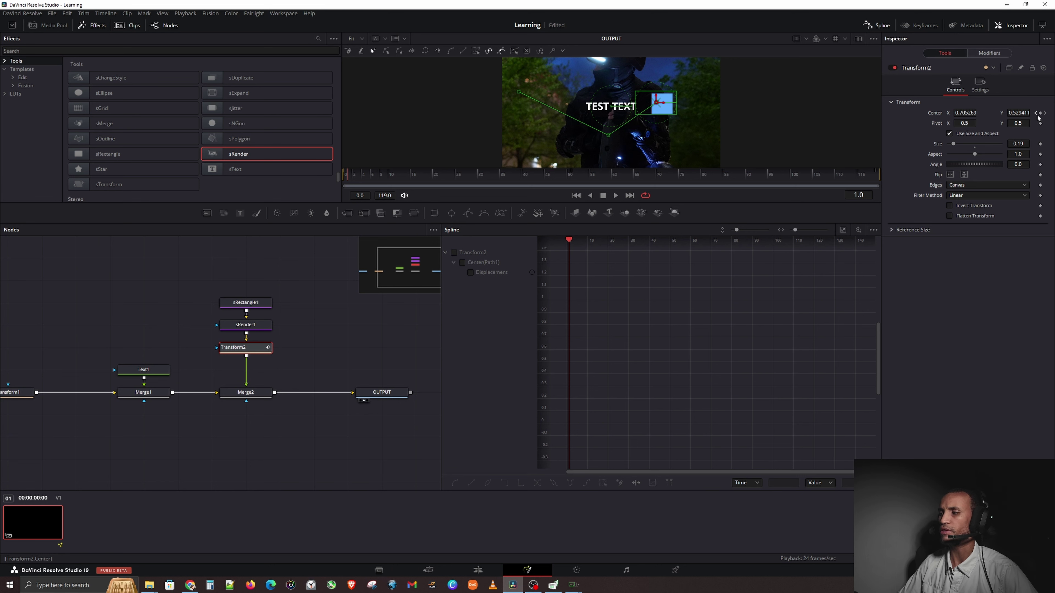
pyautogui.click(454, 253)
pyautogui.click(445, 253)
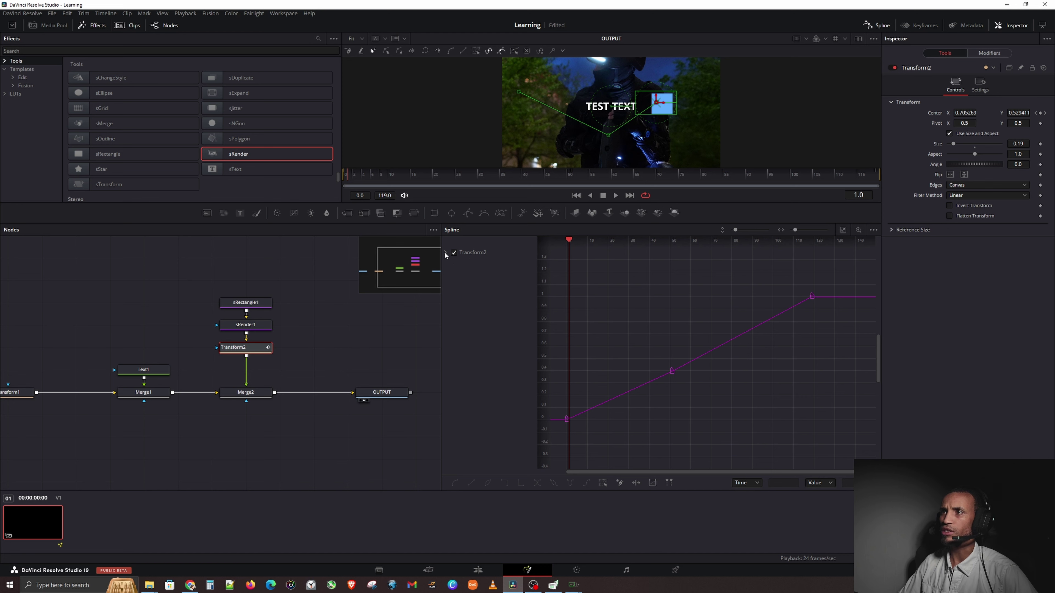
pyautogui.click(446, 253)
pyautogui.click(446, 253)
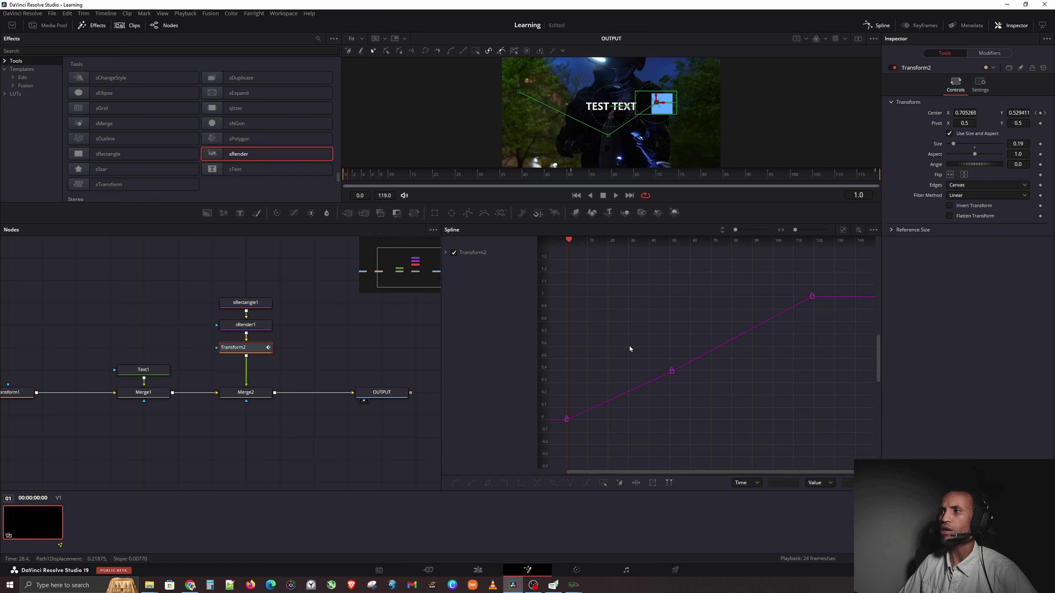
# - Save the project with Transform2's whole curve shown in the Spline editor
pyautogui.moveTo(651, 308); pyautogui.dragTo(669, 322)
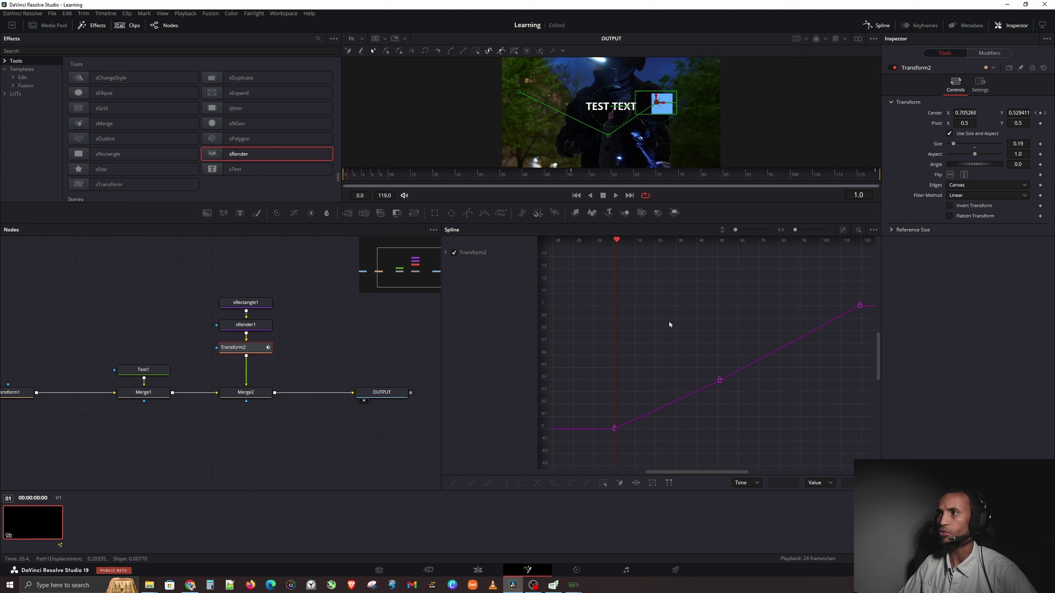
pyautogui.scroll(-2, 669, 322)
pyautogui.scroll(-2, 669, 322)
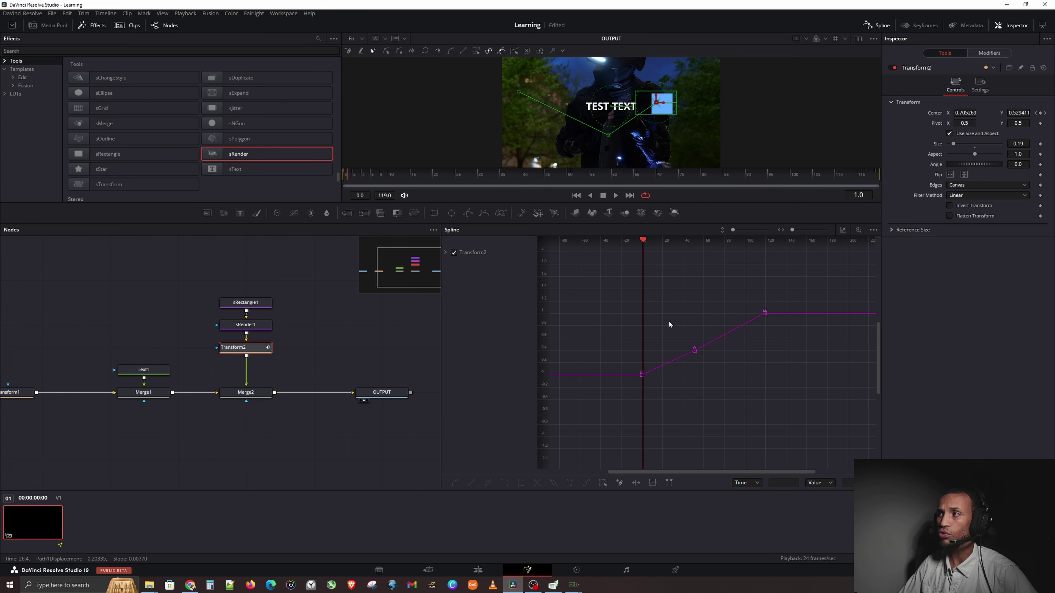
pyautogui.moveTo(686, 311)
pyautogui.mouseDown()
pyautogui.moveTo(690, 302)
pyautogui.moveTo(676, 311)
pyautogui.mouseUp()
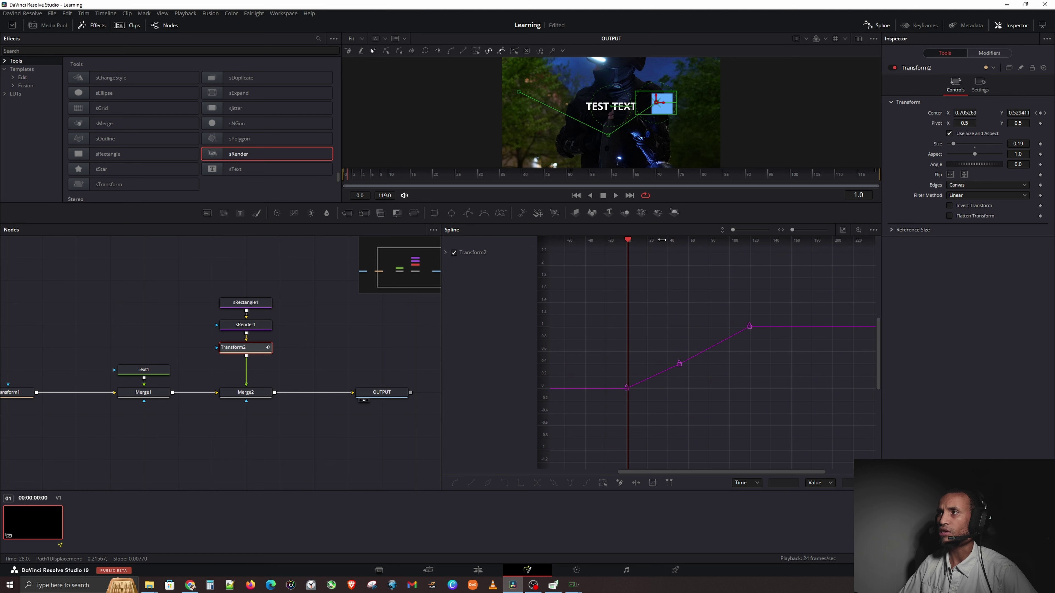
pyautogui.hotkey('ctrl', 's')
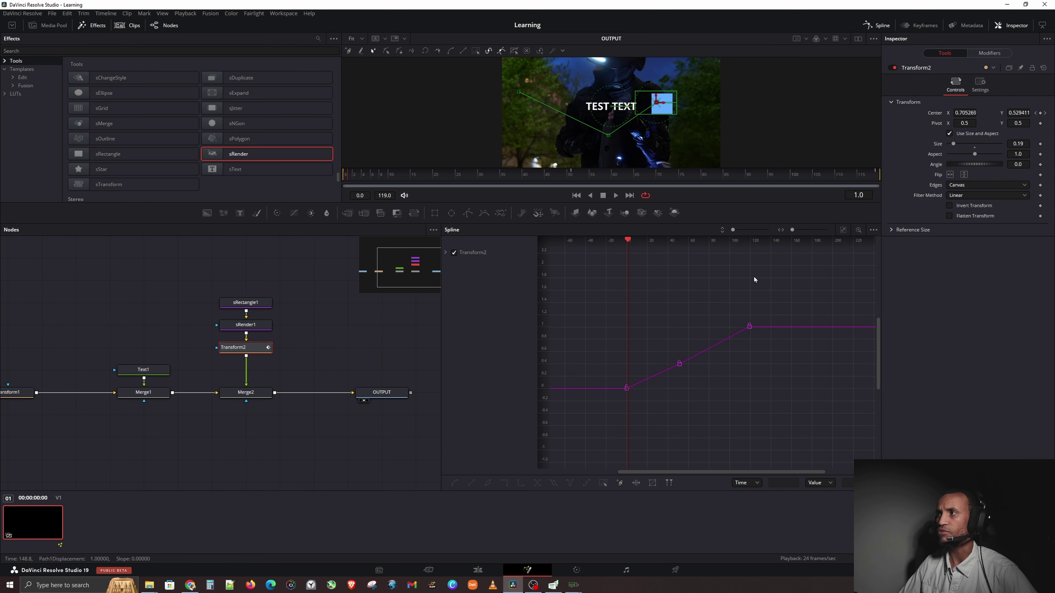
# - Select Transform2's last spline keyframe at frame 119, compare it with the end of the motion path in the viewer, and deselect it
pyautogui.moveTo(615, 290); pyautogui.dragTo(770, 331)
pyautogui.click(753, 326)
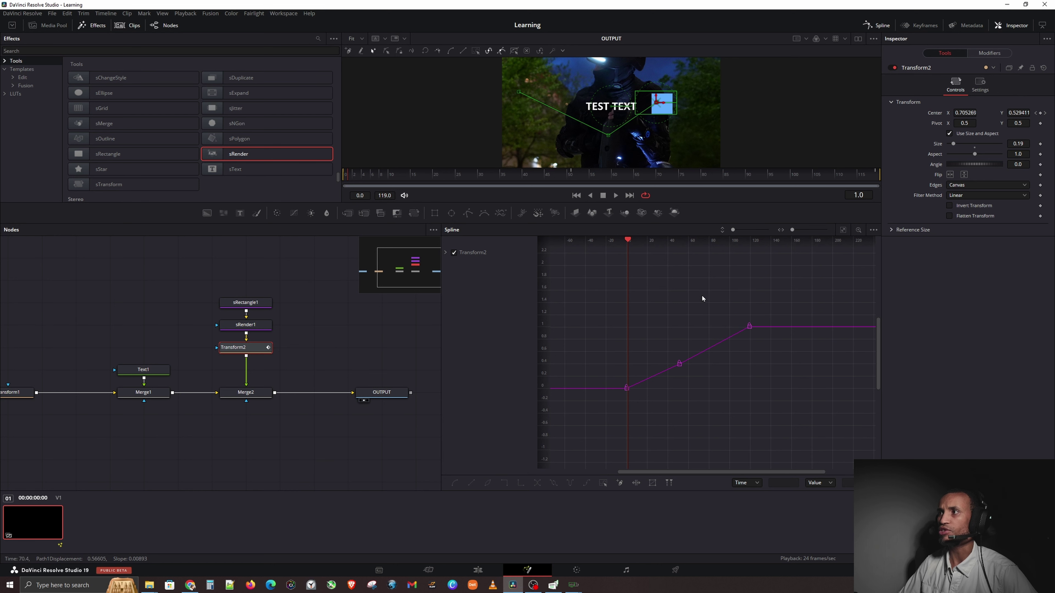
pyautogui.moveTo(713, 290); pyautogui.dragTo(762, 336)
pyautogui.click(518, 100)
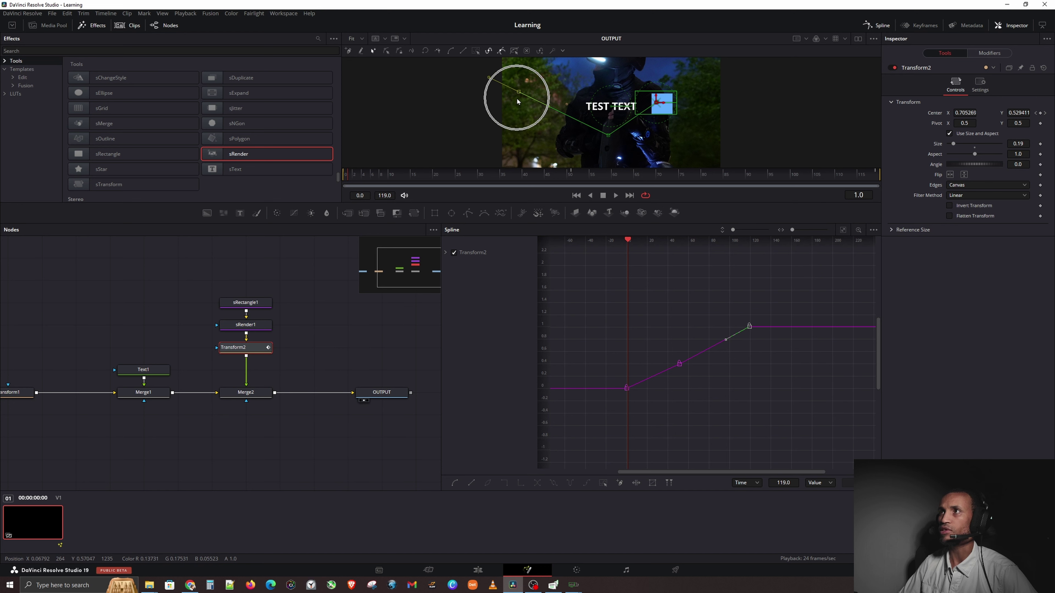
pyautogui.click(664, 288)
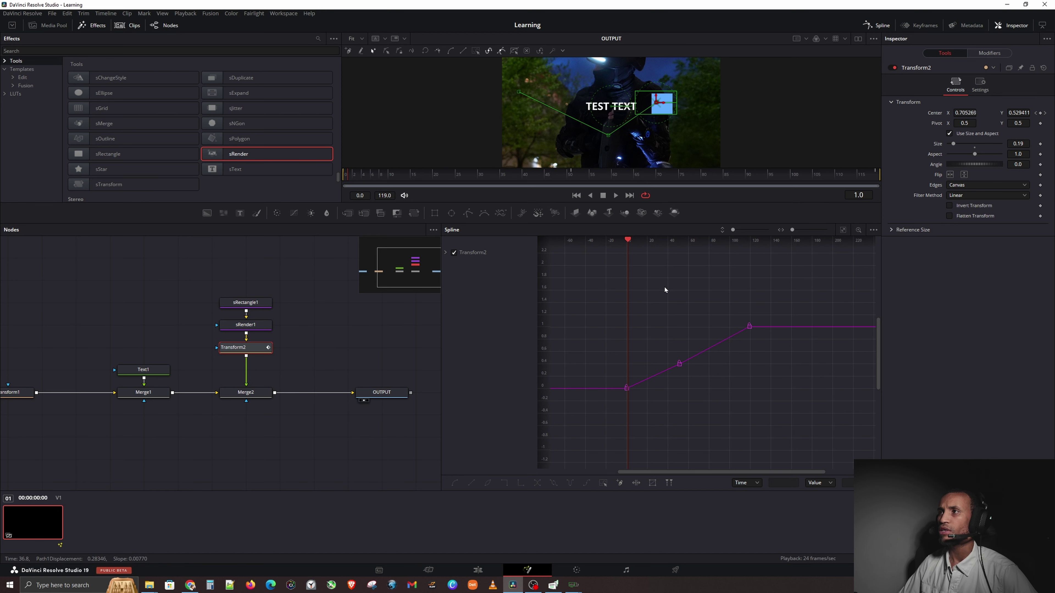
# - Scrub the playhead in the Spline editor to frame 44 and back to frame 0 to compare the curve with the rectangle's motion
pyautogui.click(628, 242)
pyautogui.click(628, 241)
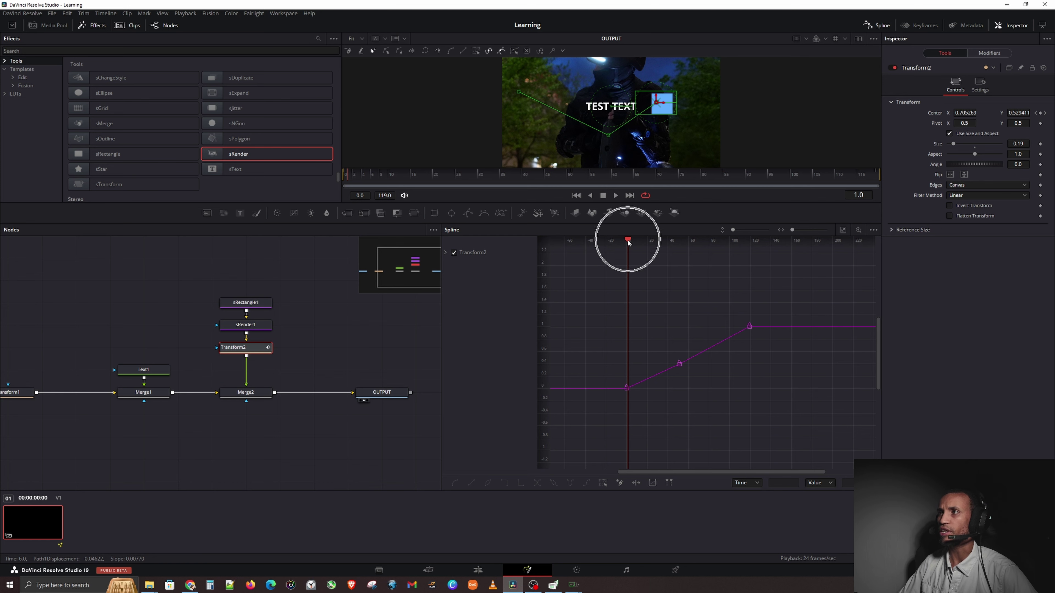
pyautogui.moveTo(628, 242); pyautogui.dragTo(672, 250)
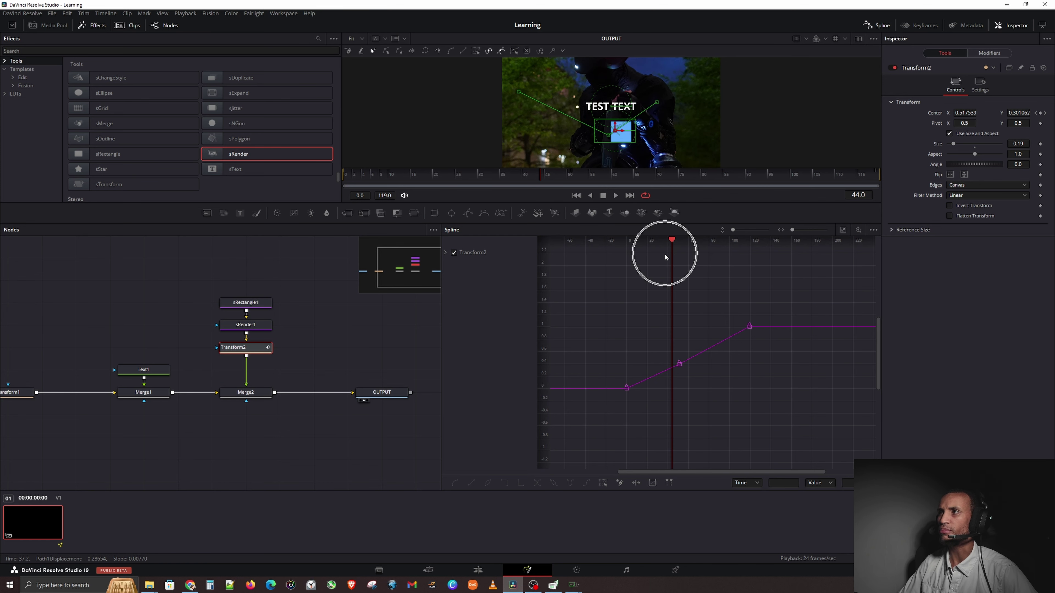
pyautogui.moveTo(665, 256); pyautogui.dragTo(619, 251)
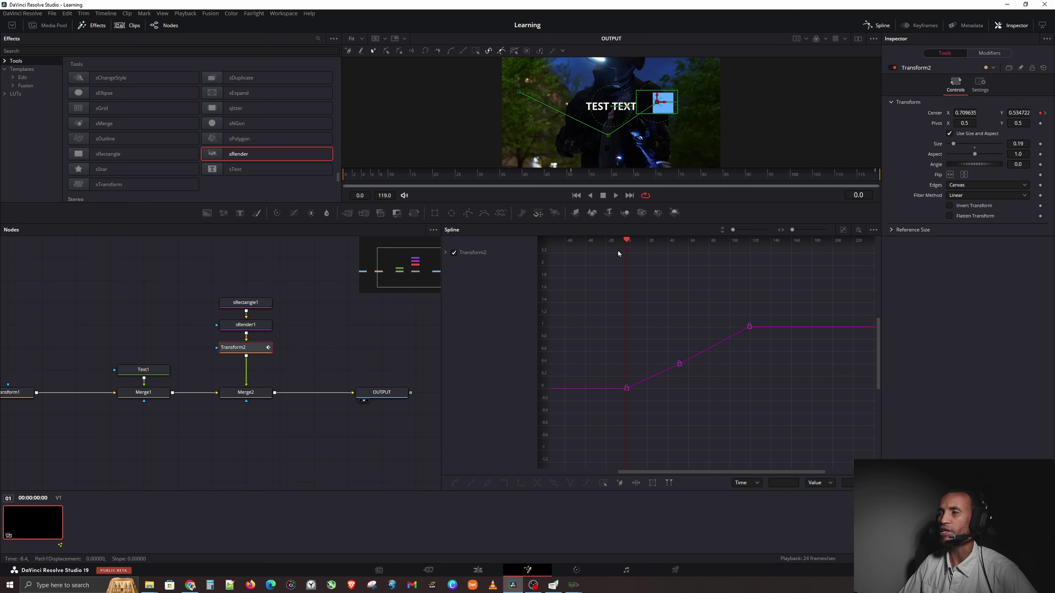
pyautogui.click(409, 172)
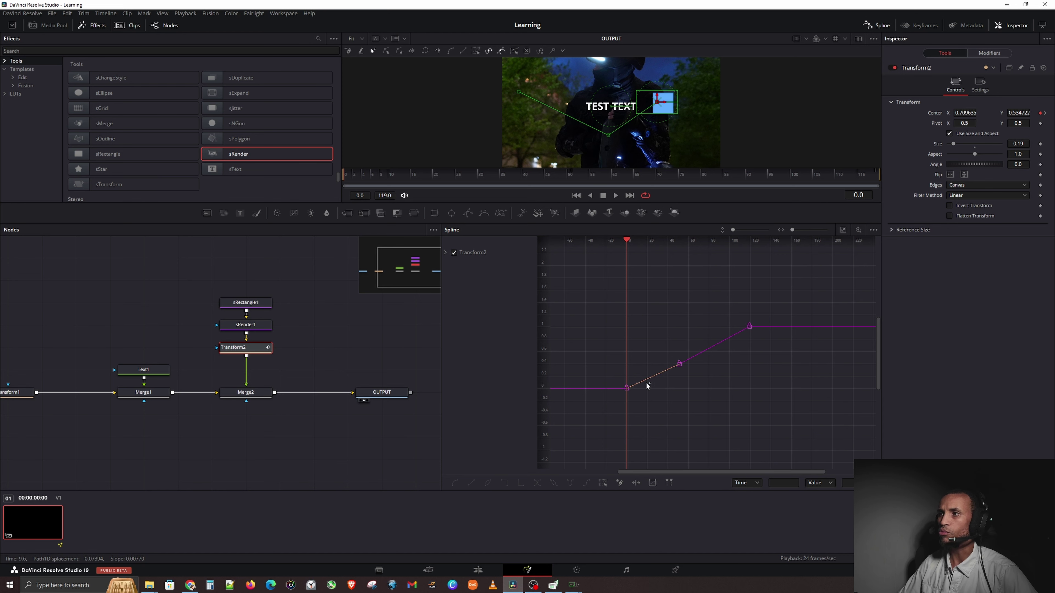
# - Select the middle keyframe at frame 51 on Transform2's curve and apply Smooth to it
pyautogui.click(678, 365)
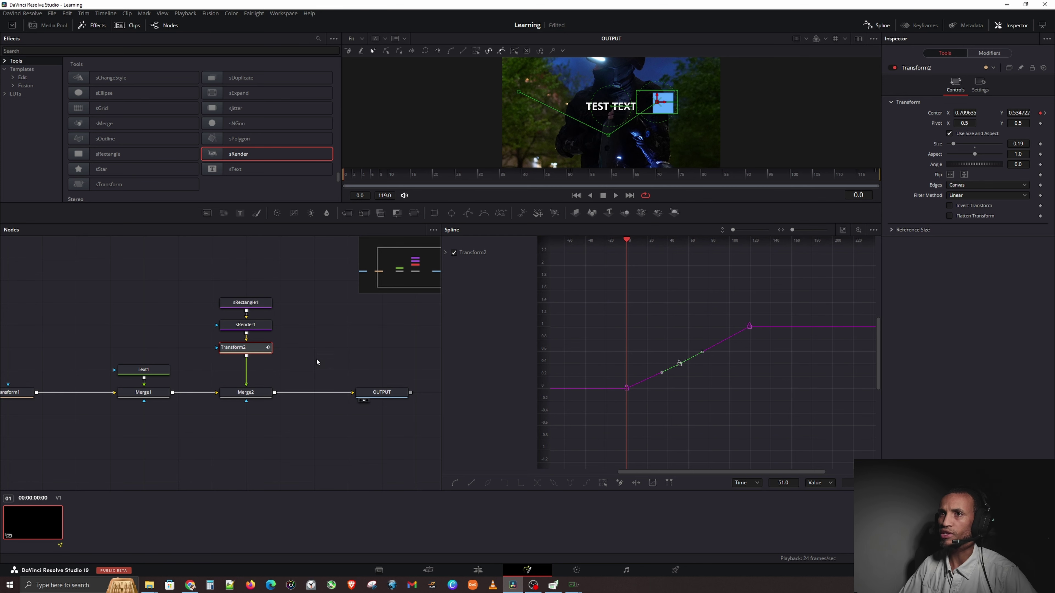
pyautogui.moveTo(646, 330); pyautogui.dragTo(663, 337)
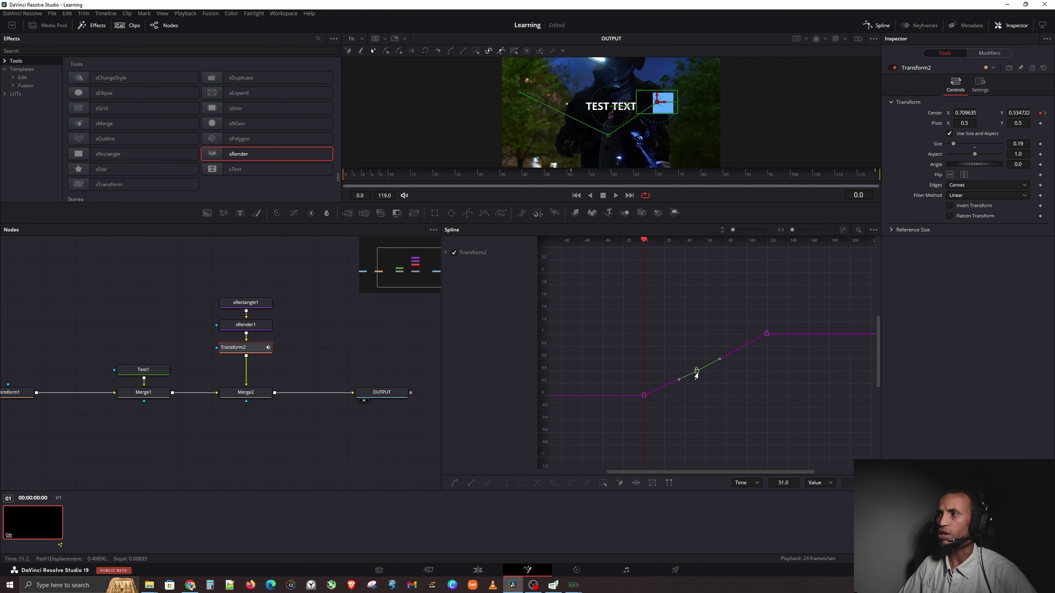
pyautogui.click(697, 371)
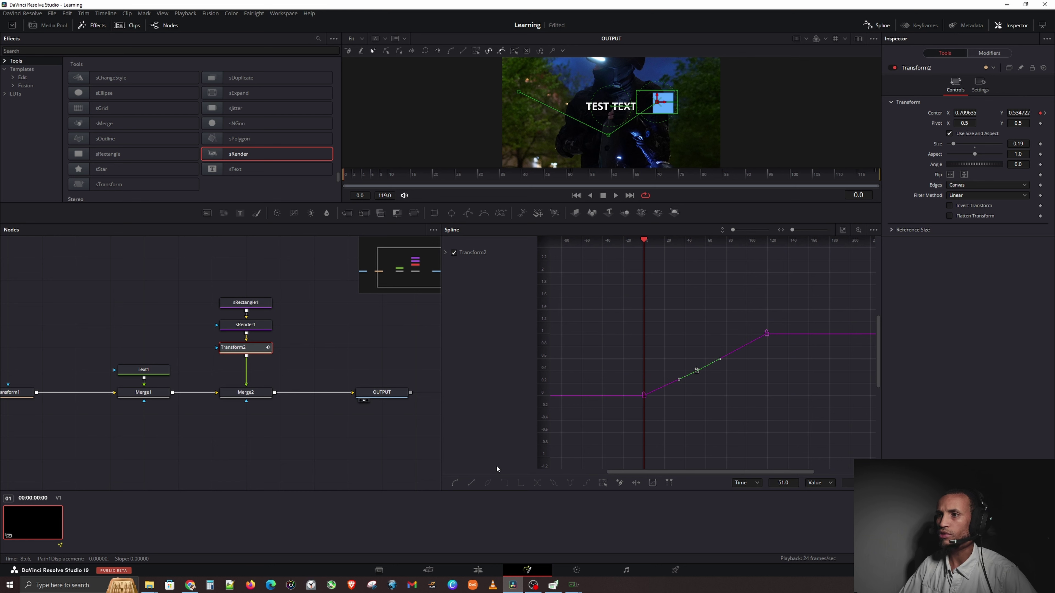
pyautogui.click(455, 484)
# - Lengthen the frame 51 keyframe's handles and flatten their slope, trying a steep curve before settling on a gentle rise
pyautogui.scroll(5, 694, 380)
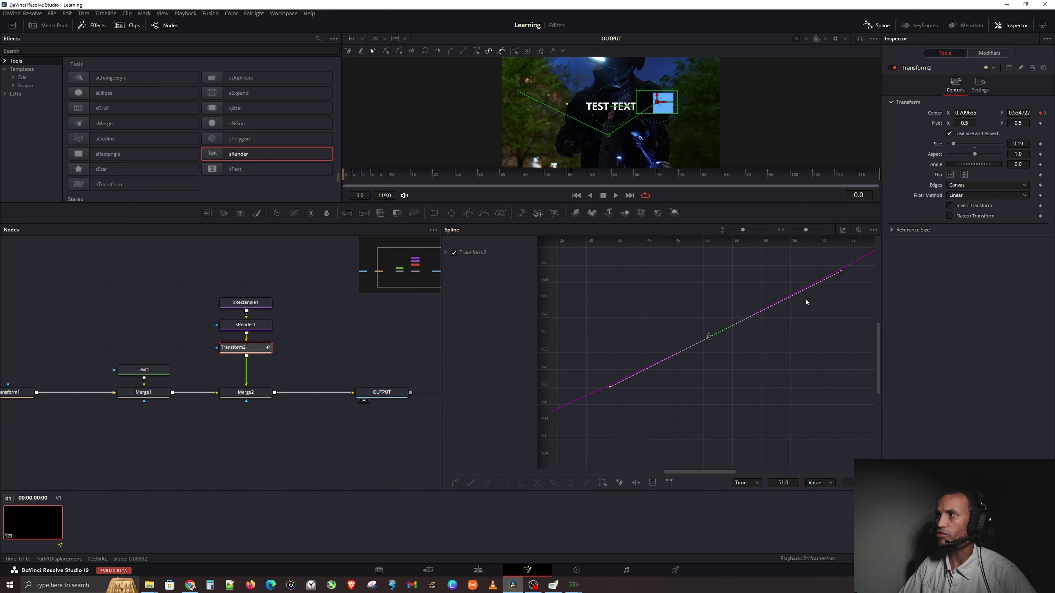
pyautogui.scroll(-2, 685, 345)
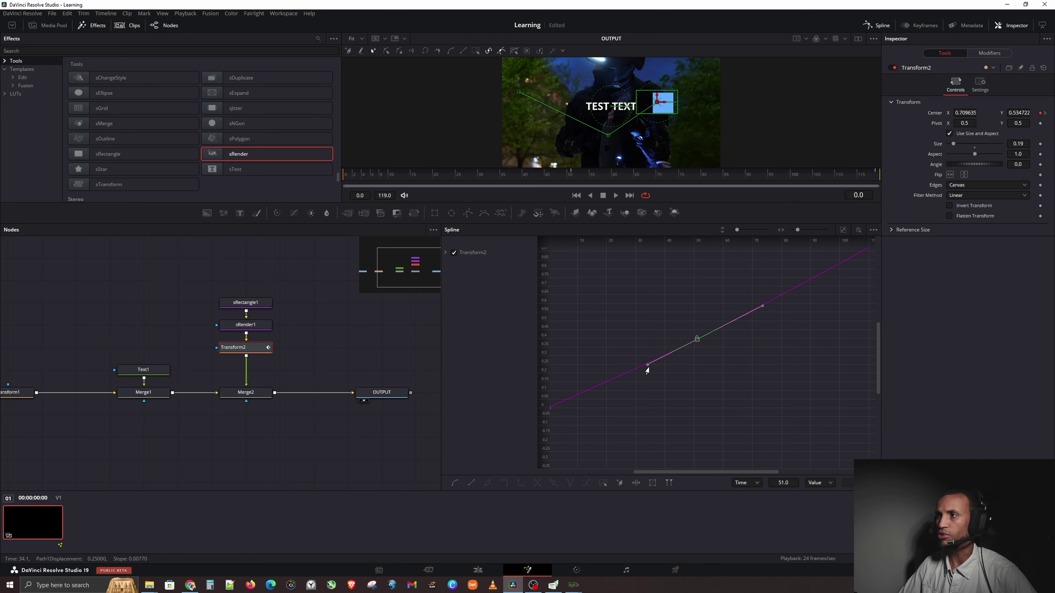
pyautogui.moveTo(647, 369); pyautogui.dragTo(637, 407)
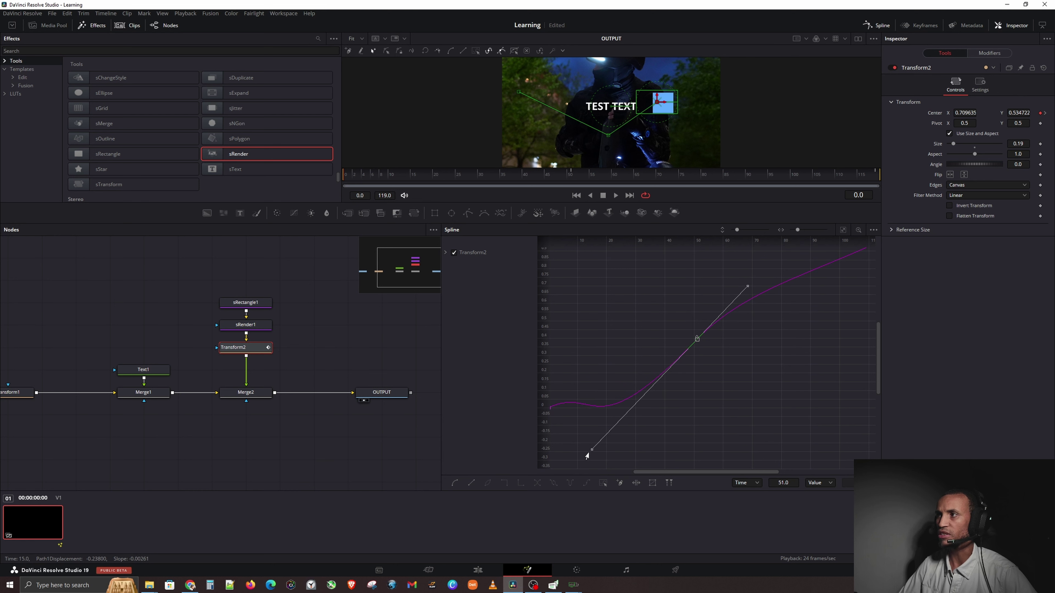
pyautogui.moveTo(587, 456); pyautogui.dragTo(597, 361)
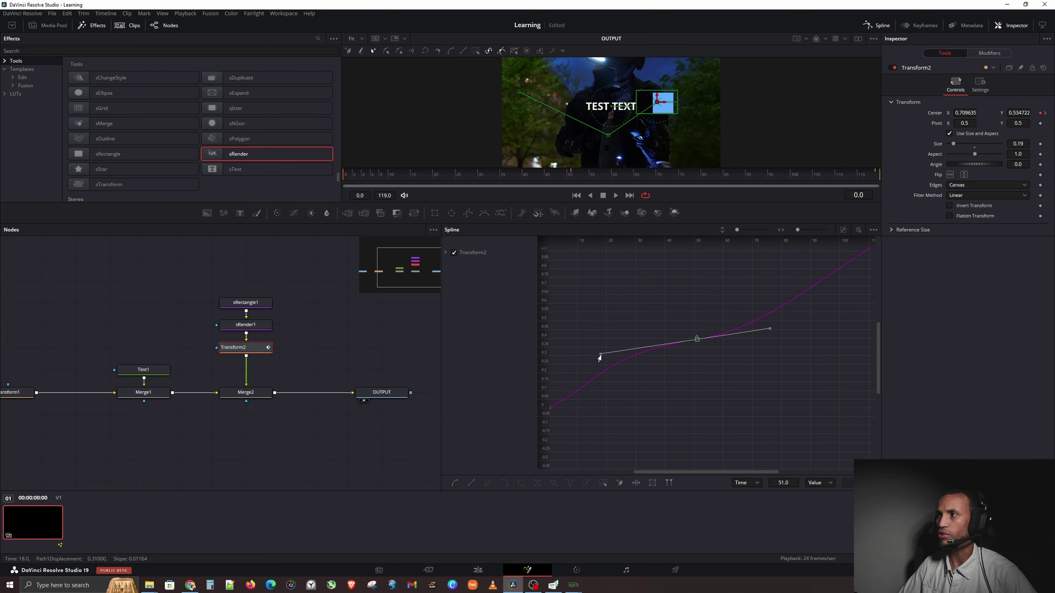
pyautogui.scroll(-6, 659, 351)
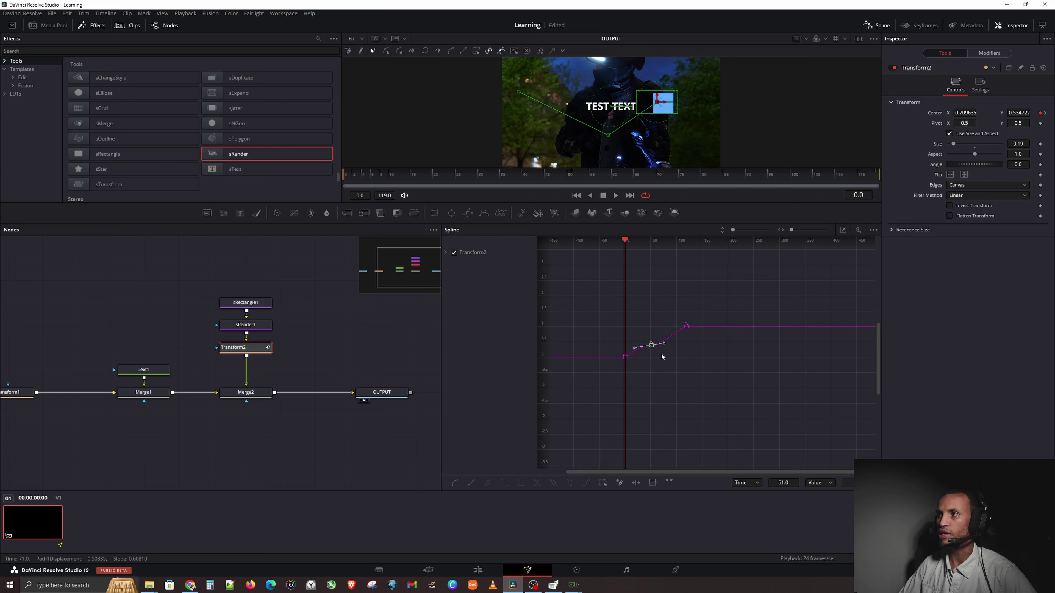
# - Tilt the frame 51 keyframe's handles slightly downward and play the animation to compare the rectangle's easing
pyautogui.press('space')
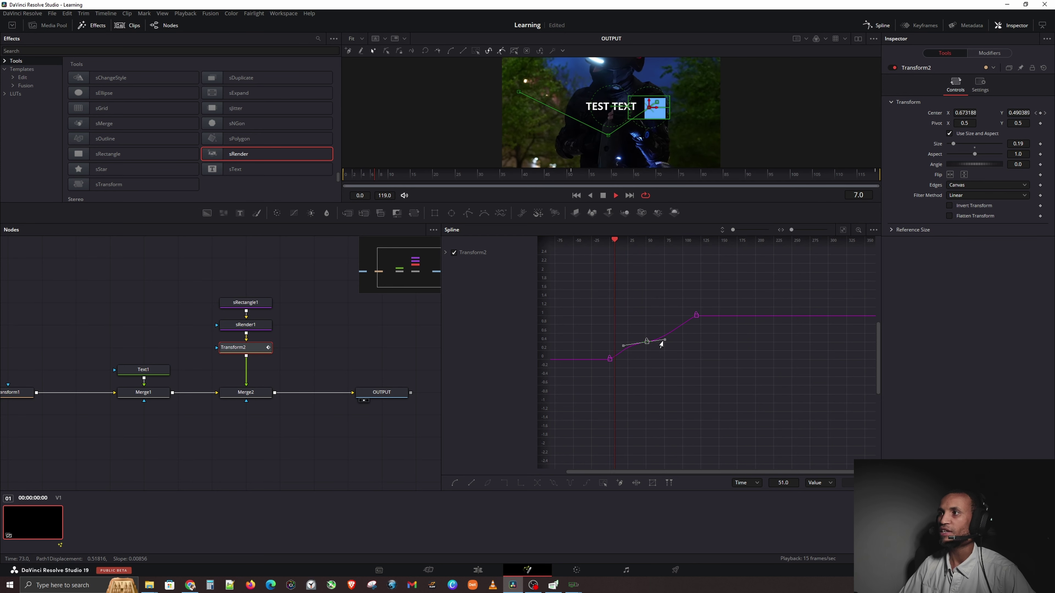
pyautogui.moveTo(665, 339); pyautogui.dragTo(663, 357)
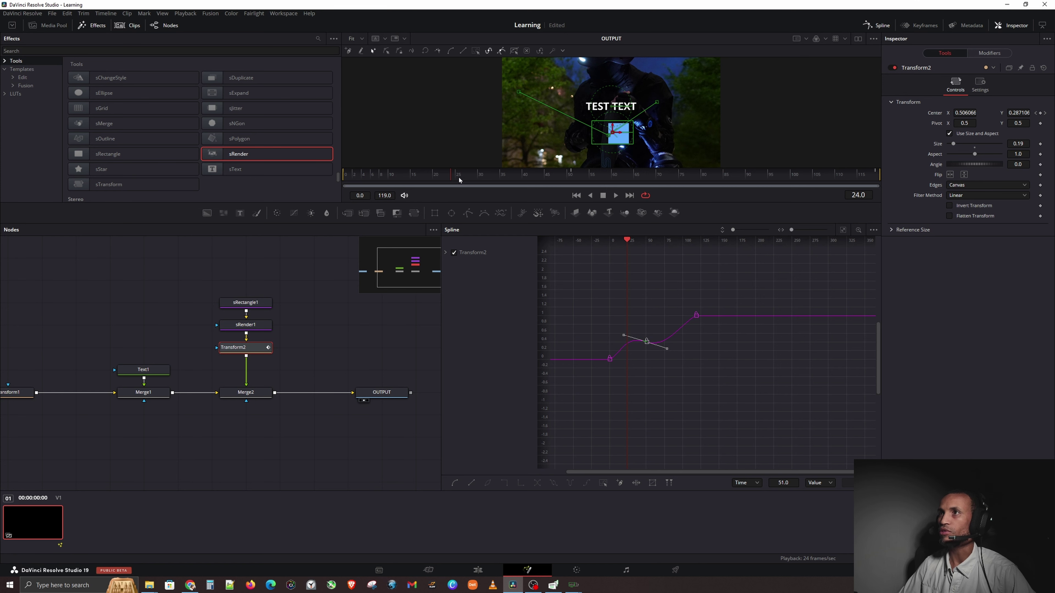
pyautogui.press('space')
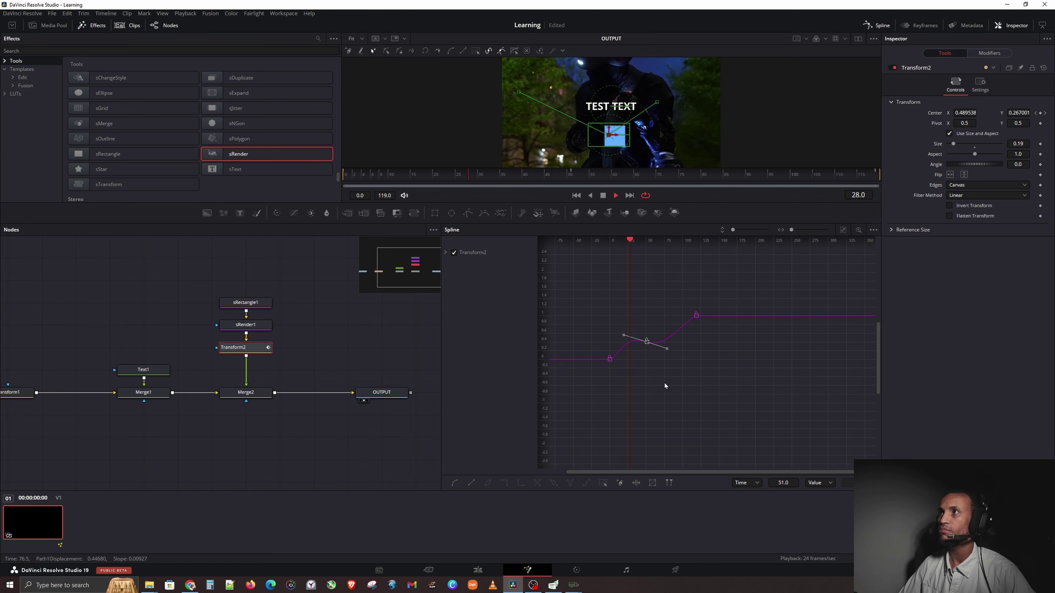